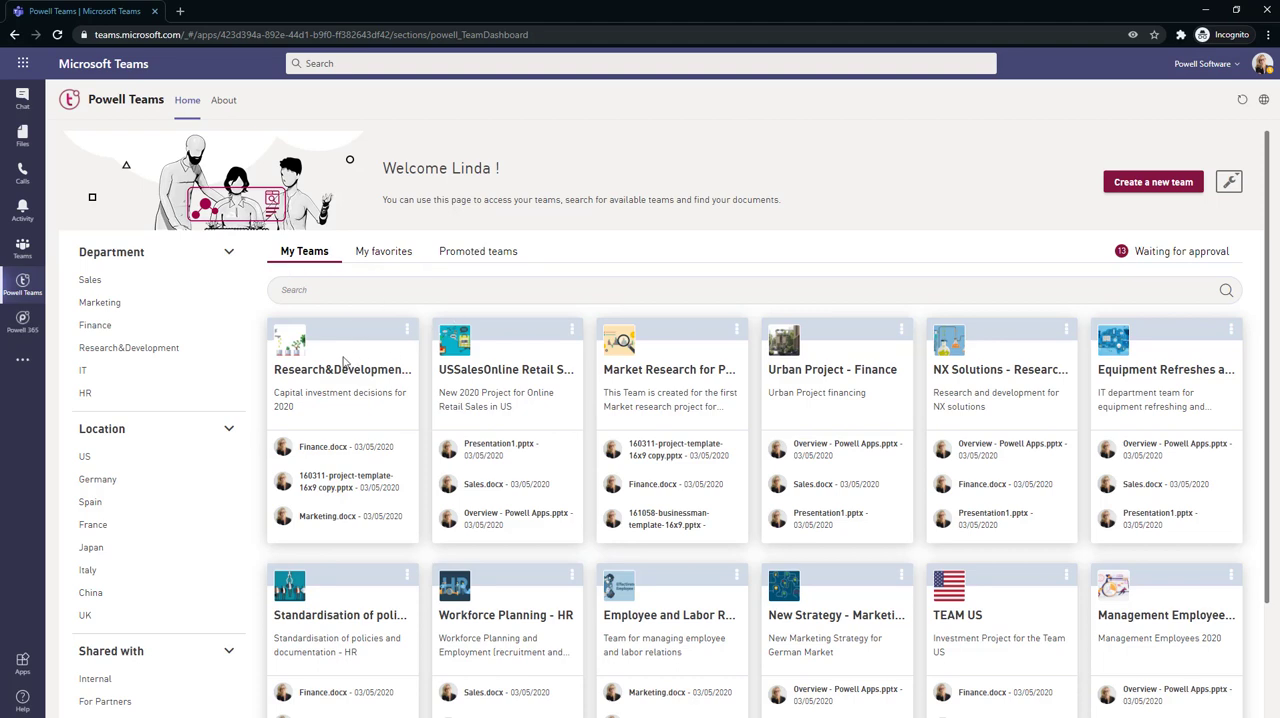
View the channels, last documents and quick links of the Research&Development investment team, and close its details
scroll(343, 366, down, 3)
scroll(375, 387, up, 1)
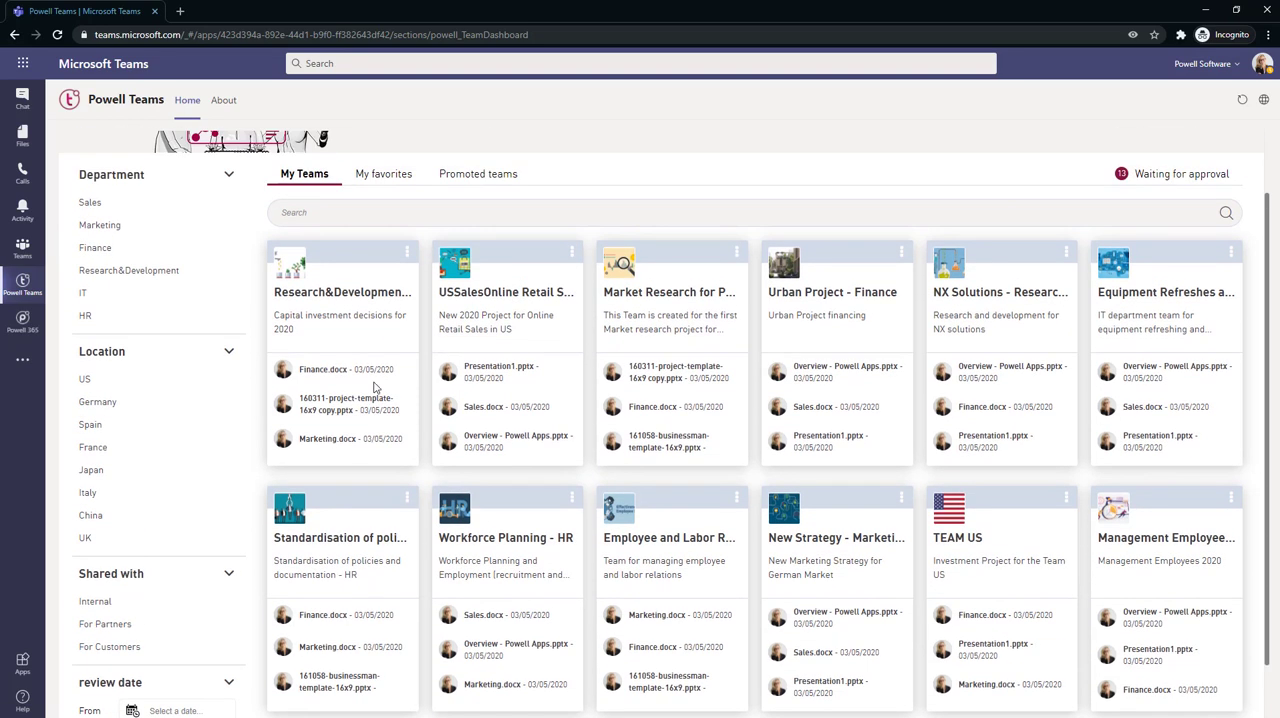
click(360, 296)
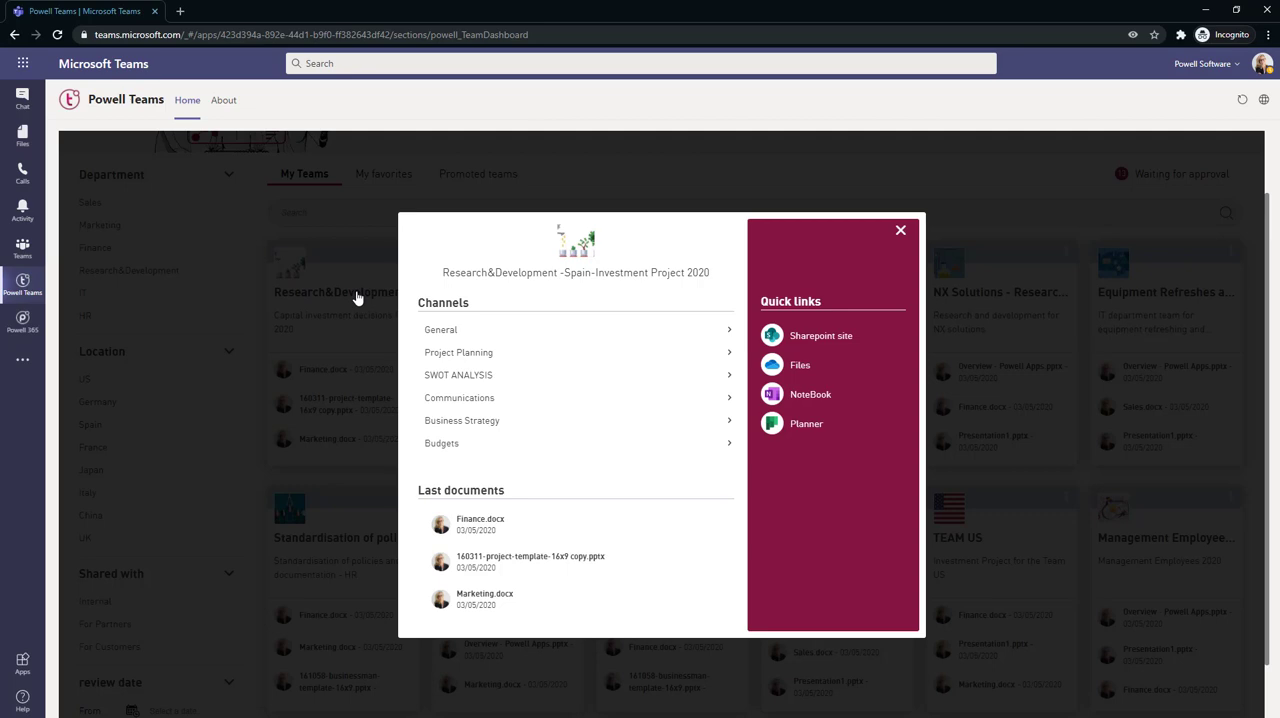
click(900, 230)
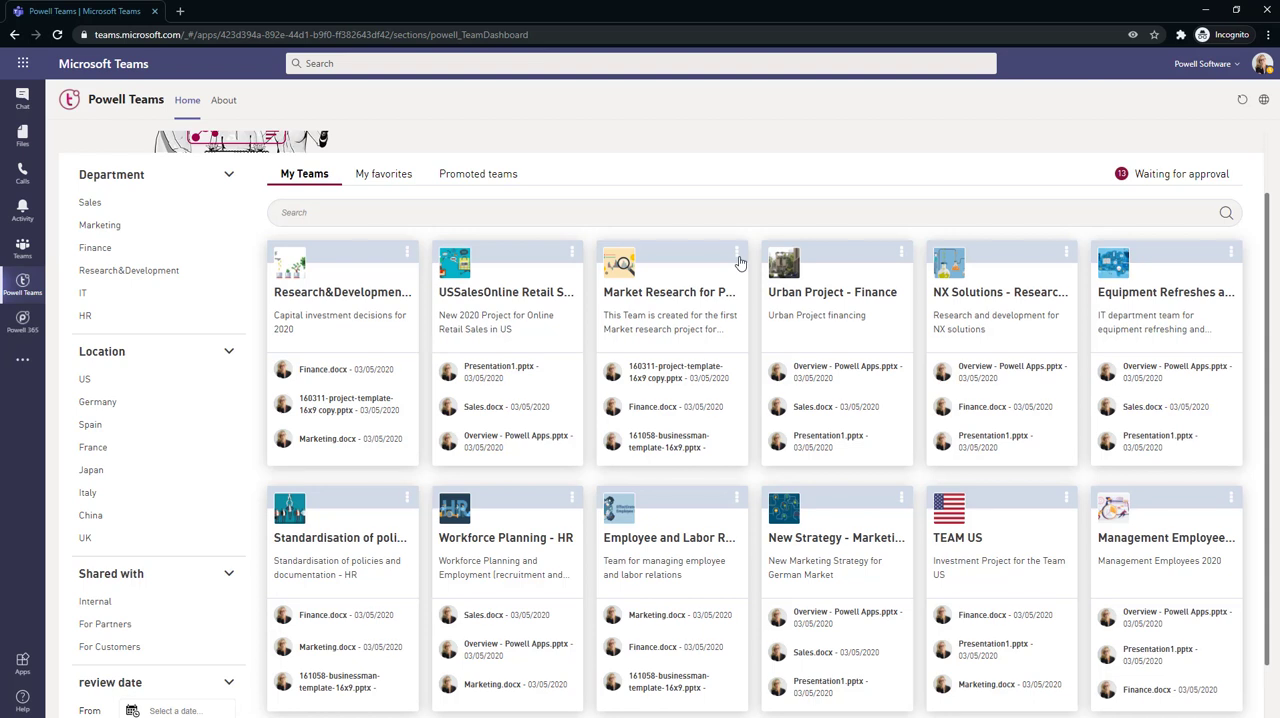
Add the Market Research team to the favorites and show the favorite teams
click(737, 258)
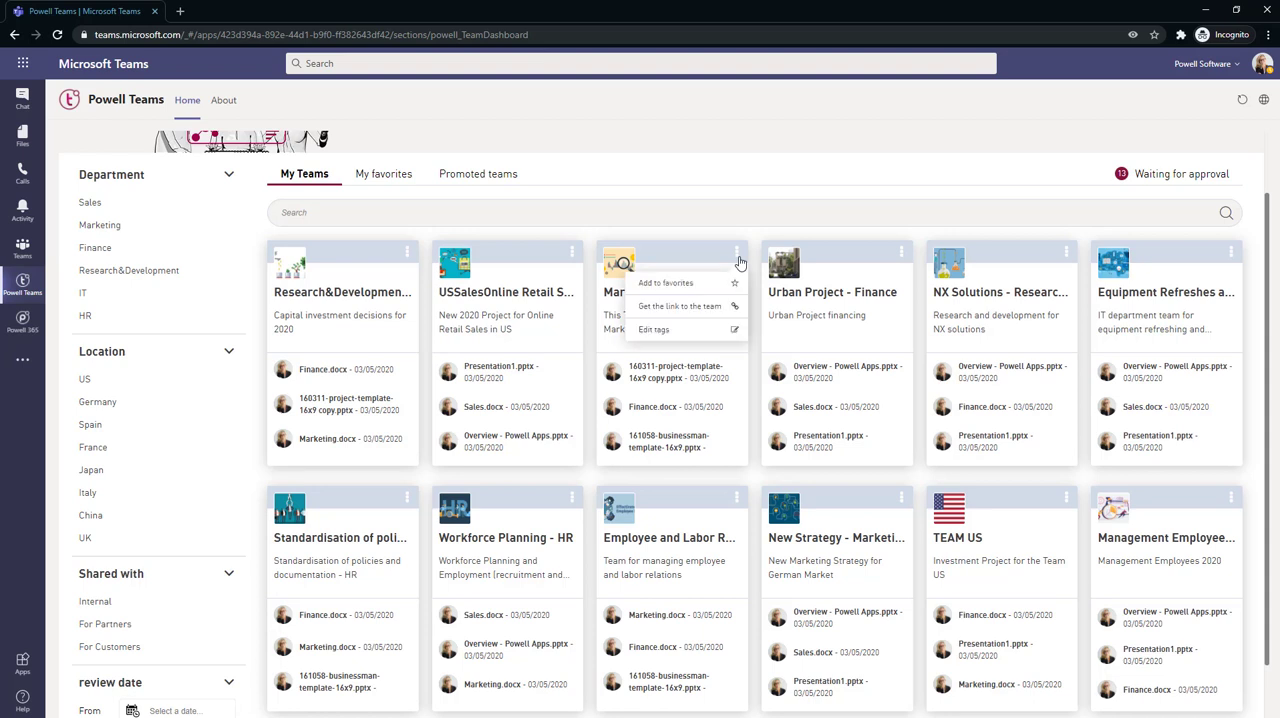
click(678, 285)
click(396, 176)
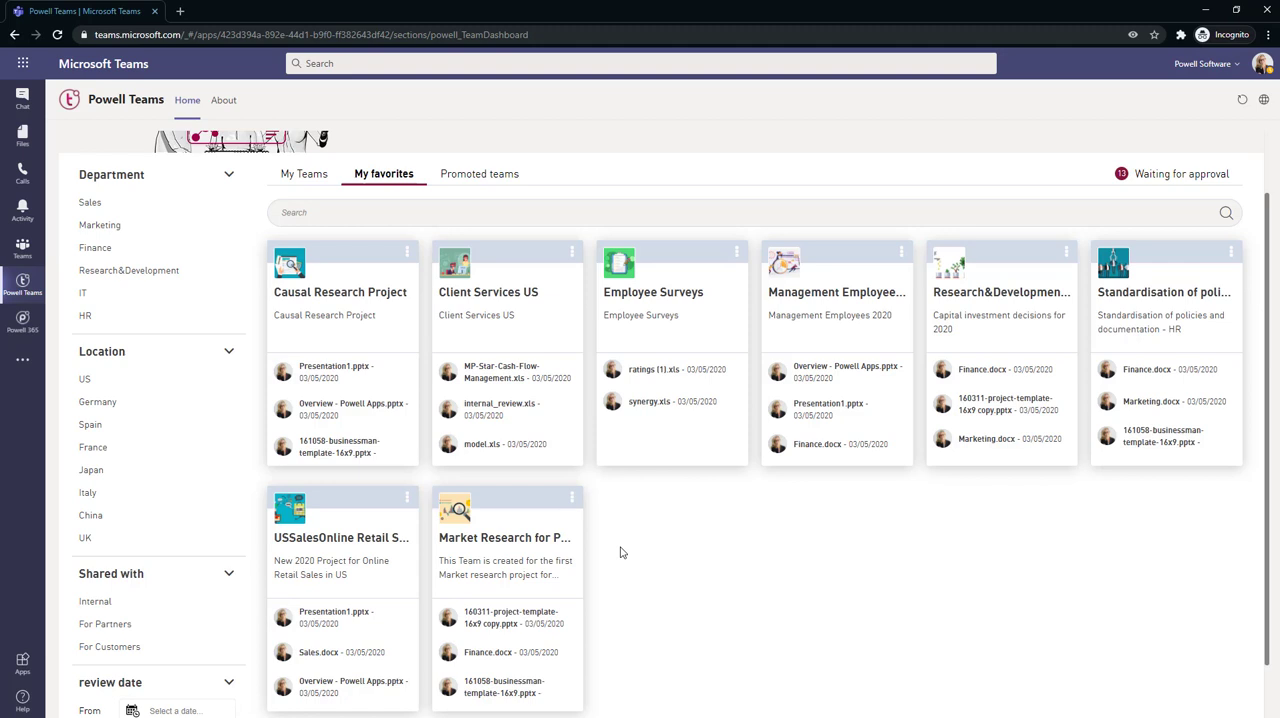
Review the promoted teams and the pending team requests waiting for approval
click(455, 175)
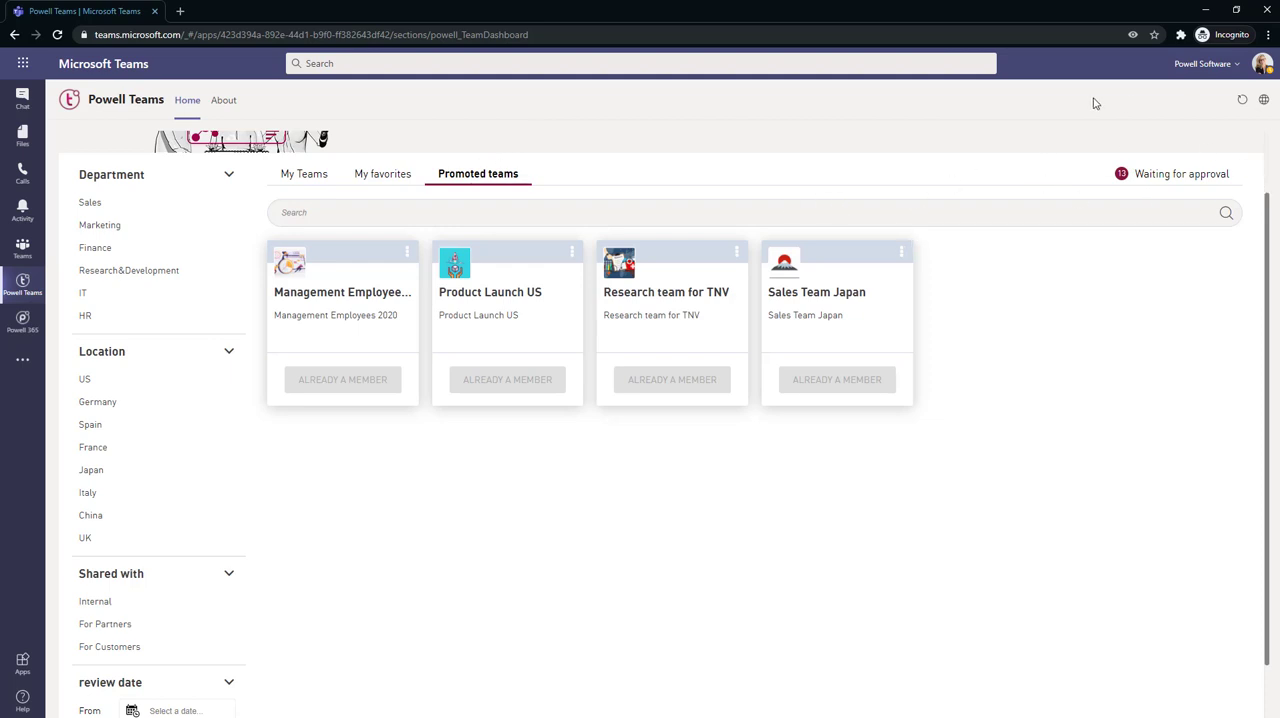
click(1140, 175)
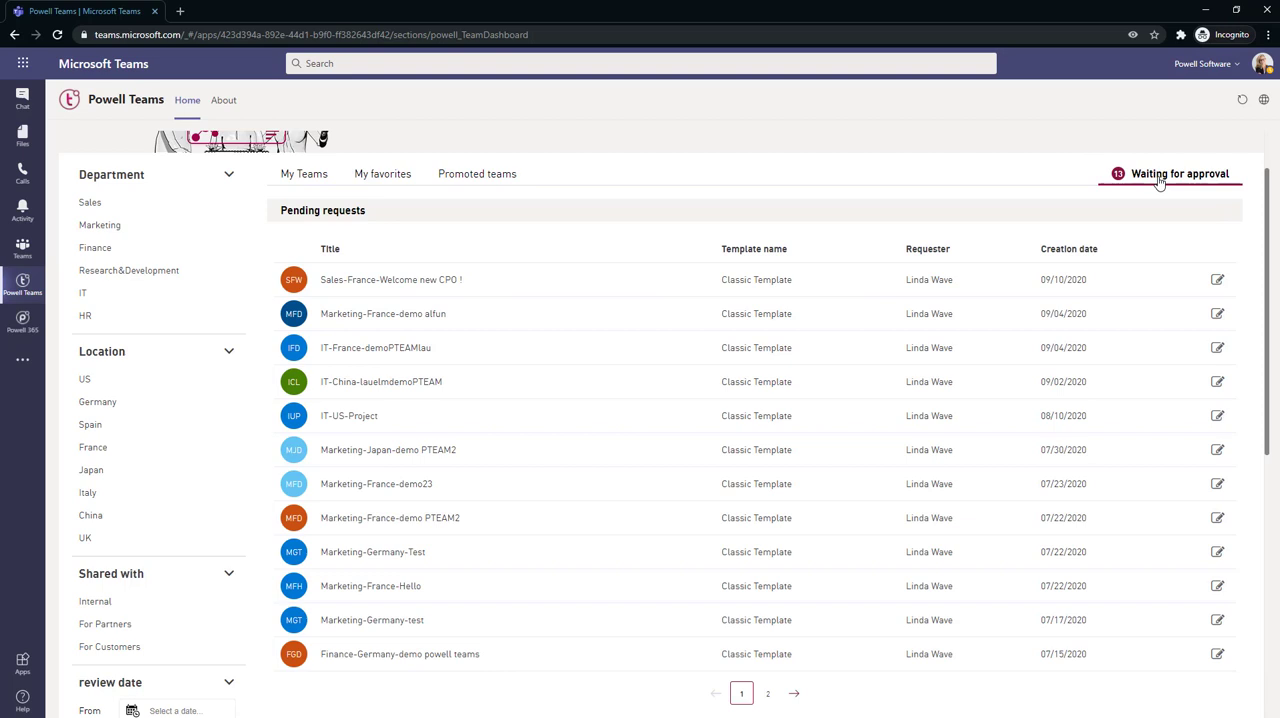
scroll(823, 360, down, 5)
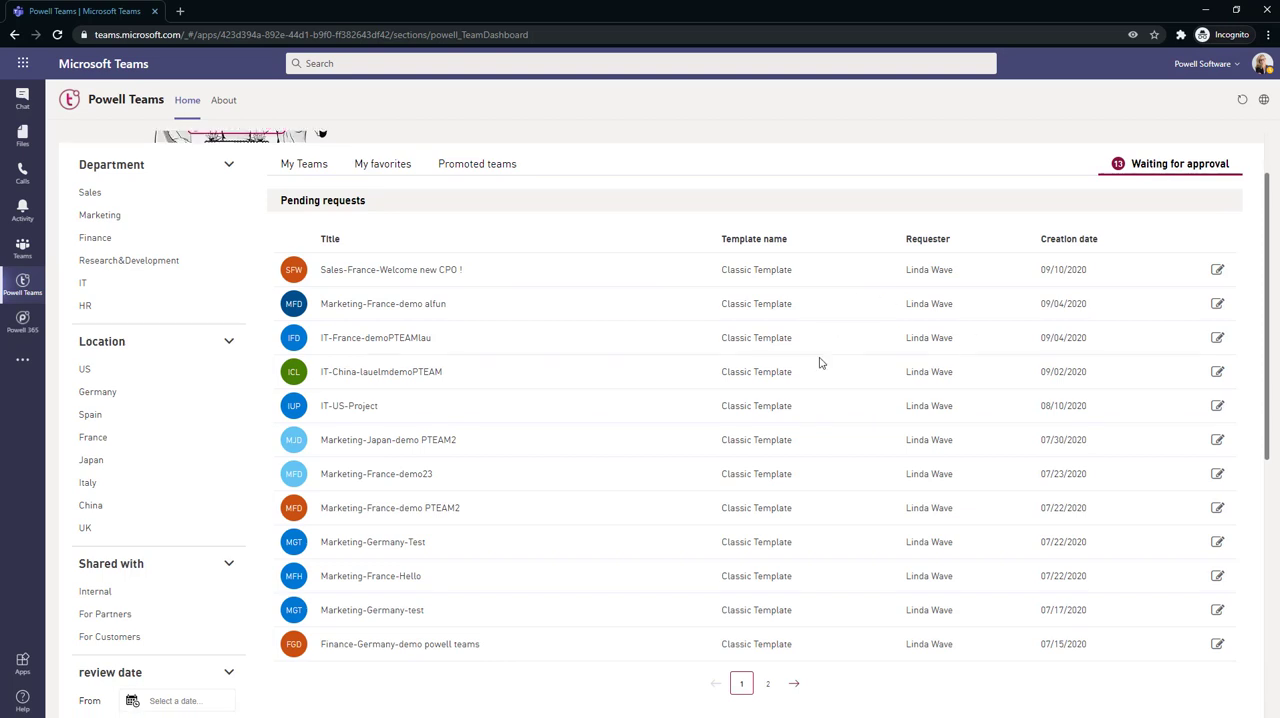
scroll(692, 437, up, 10)
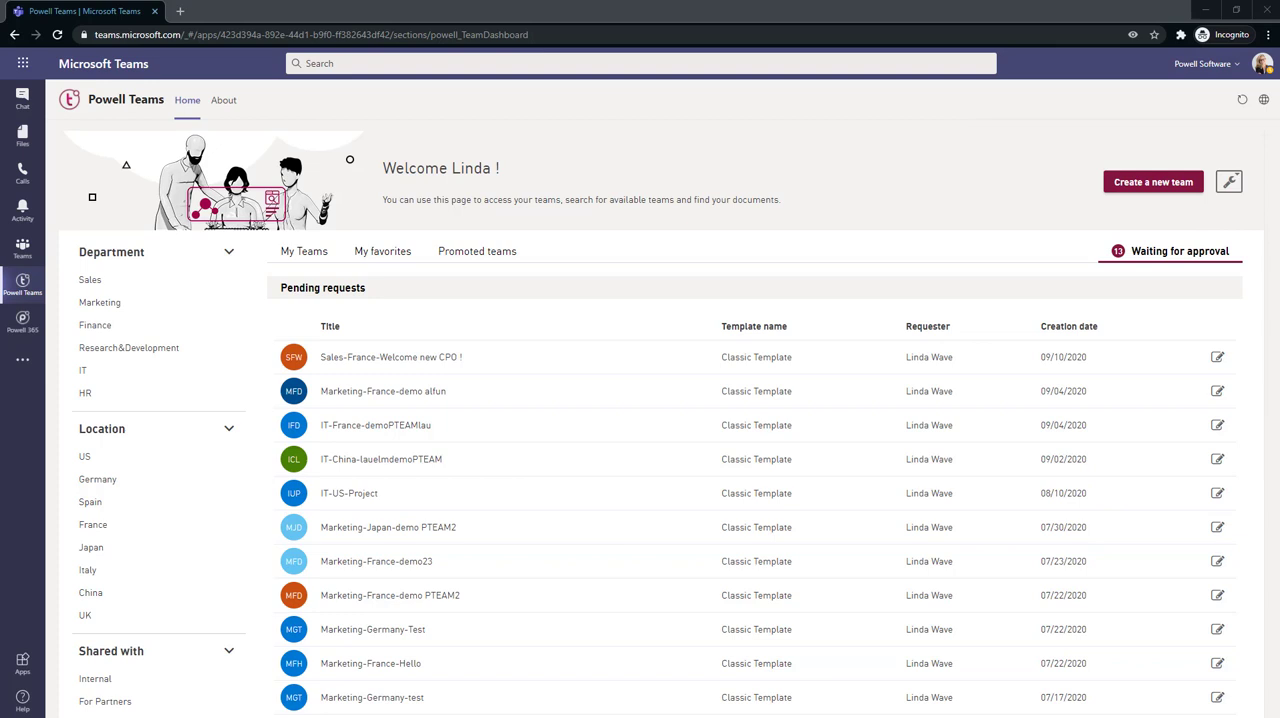
Start creating a new team based on the Classic Template and continue to its general information
click(1145, 186)
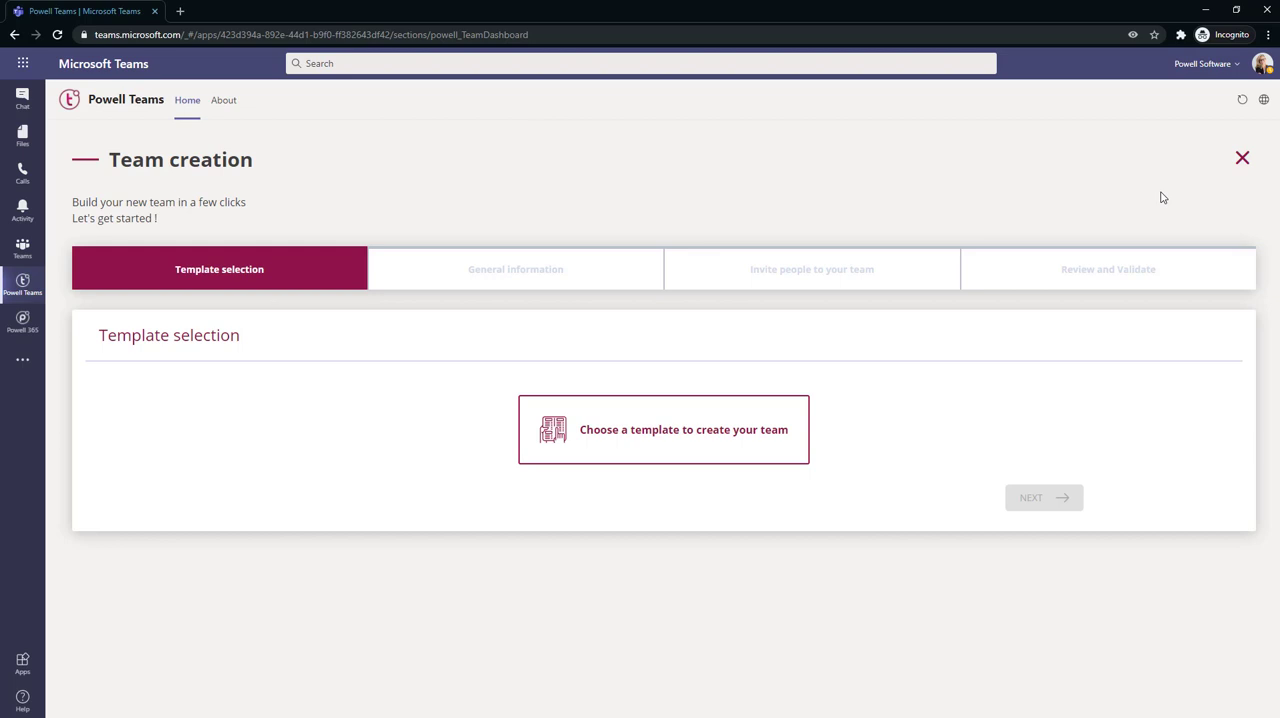
click(596, 443)
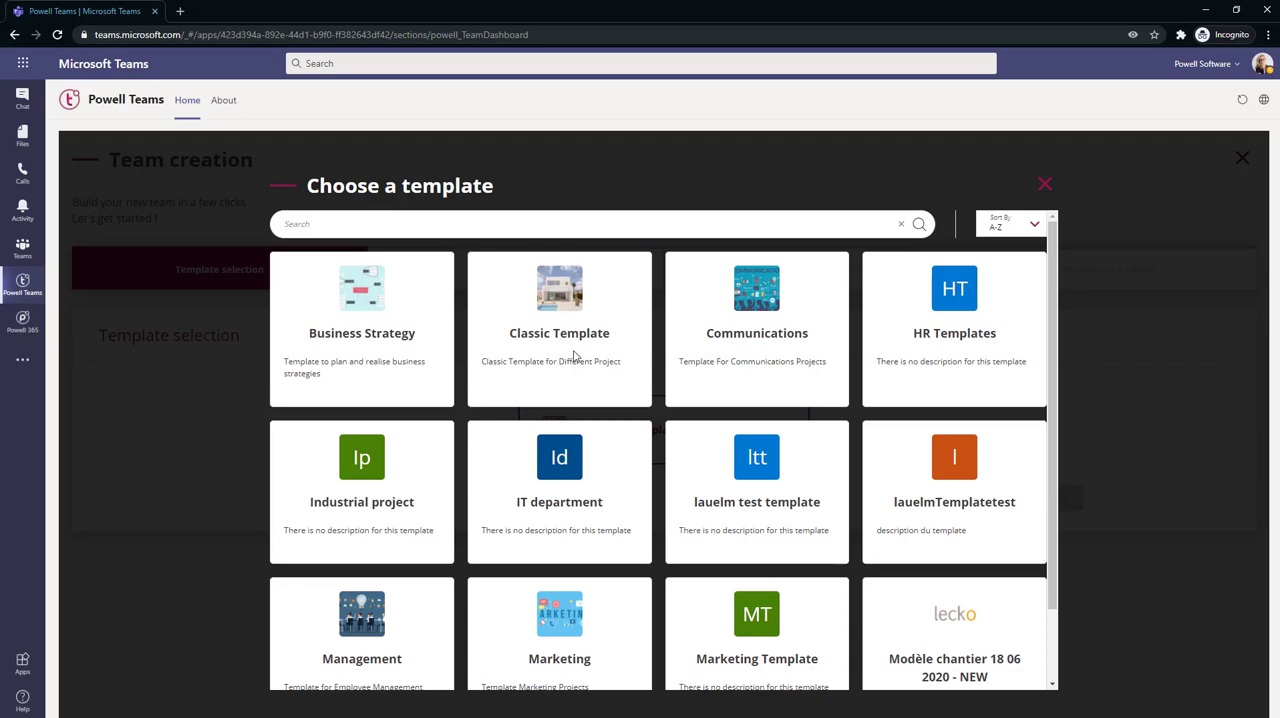
scroll(600, 400, down, 2)
scroll(625, 440, up, 2)
click(565, 325)
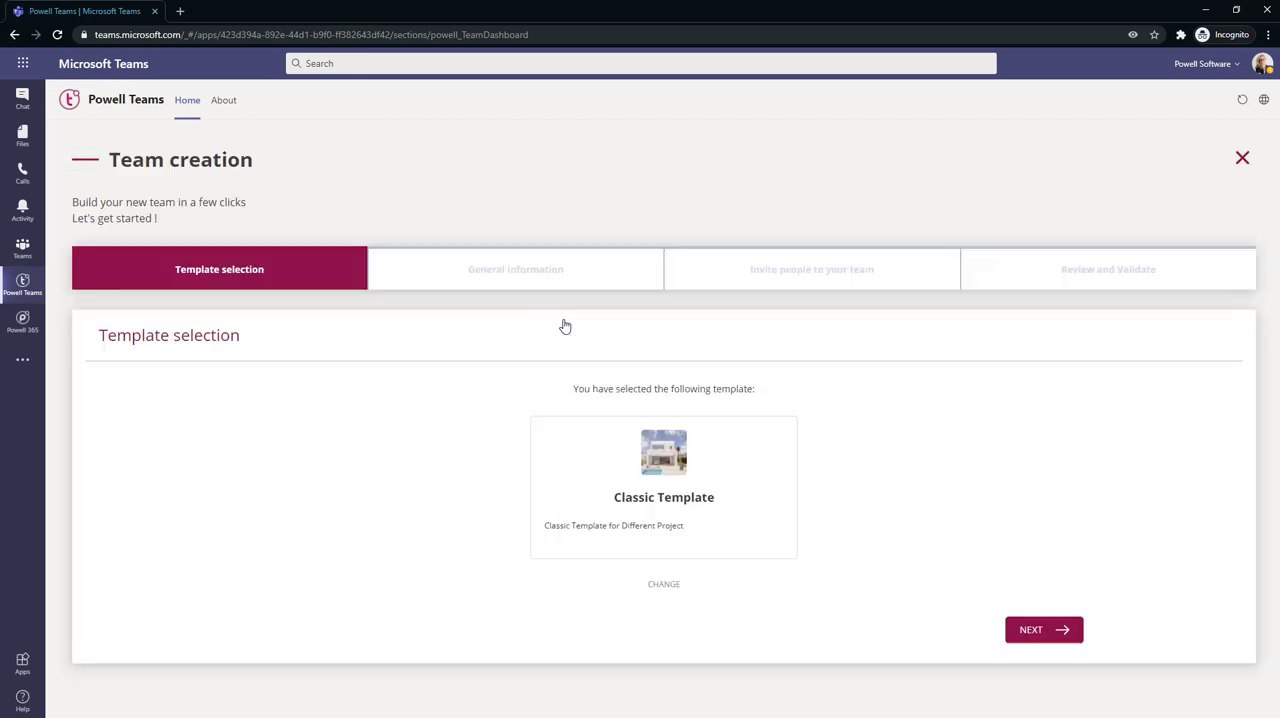
click(1068, 634)
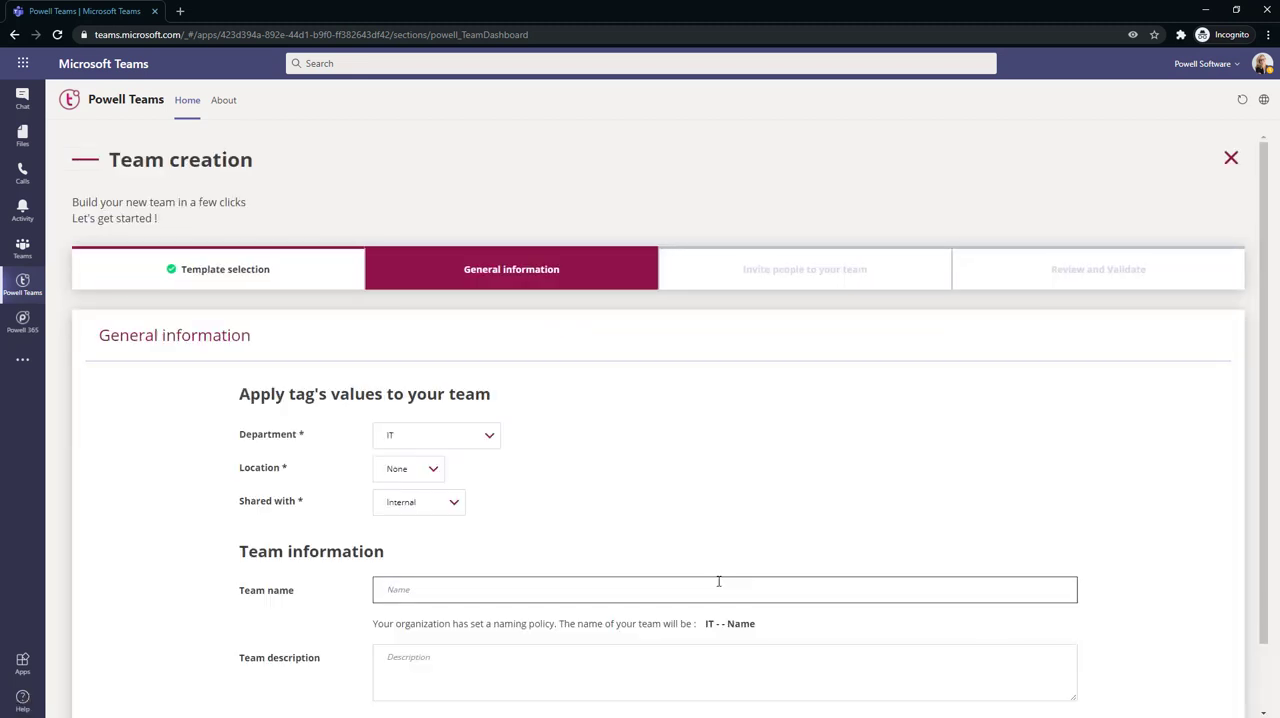
Tag the new team with department IT, location US and Internal sharing
scroll(666, 650, down, 2)
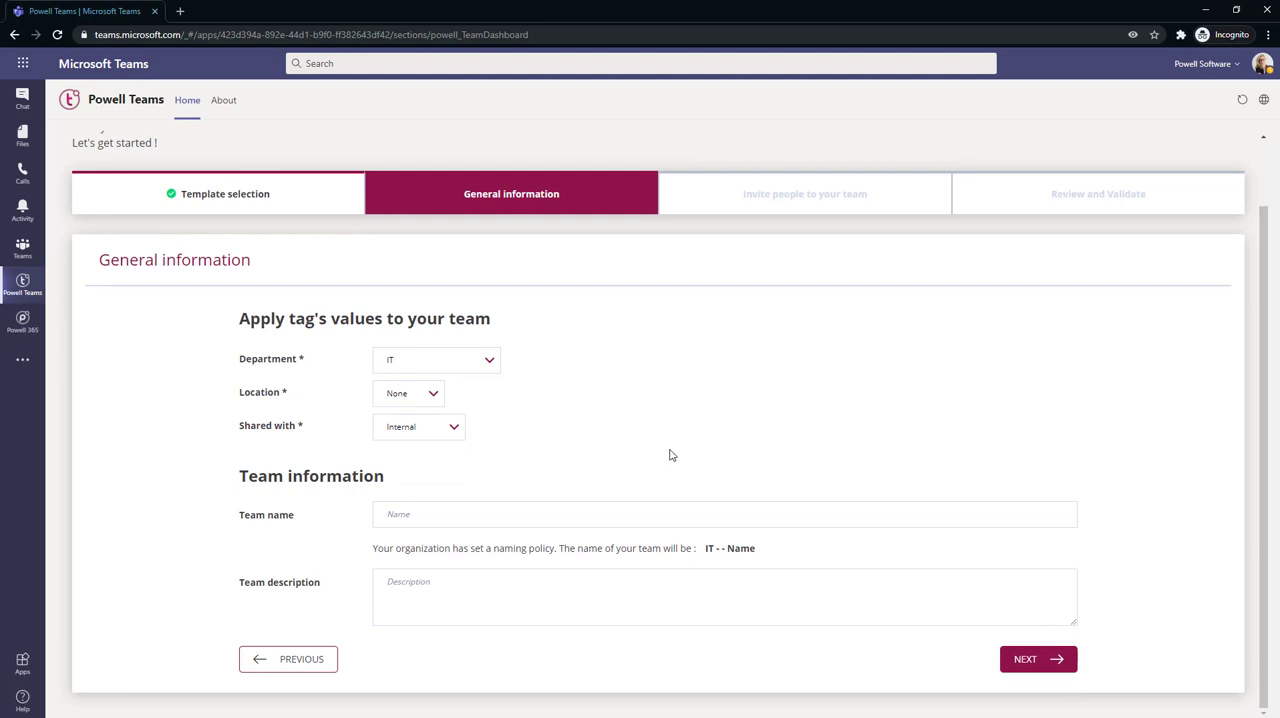
click(413, 360)
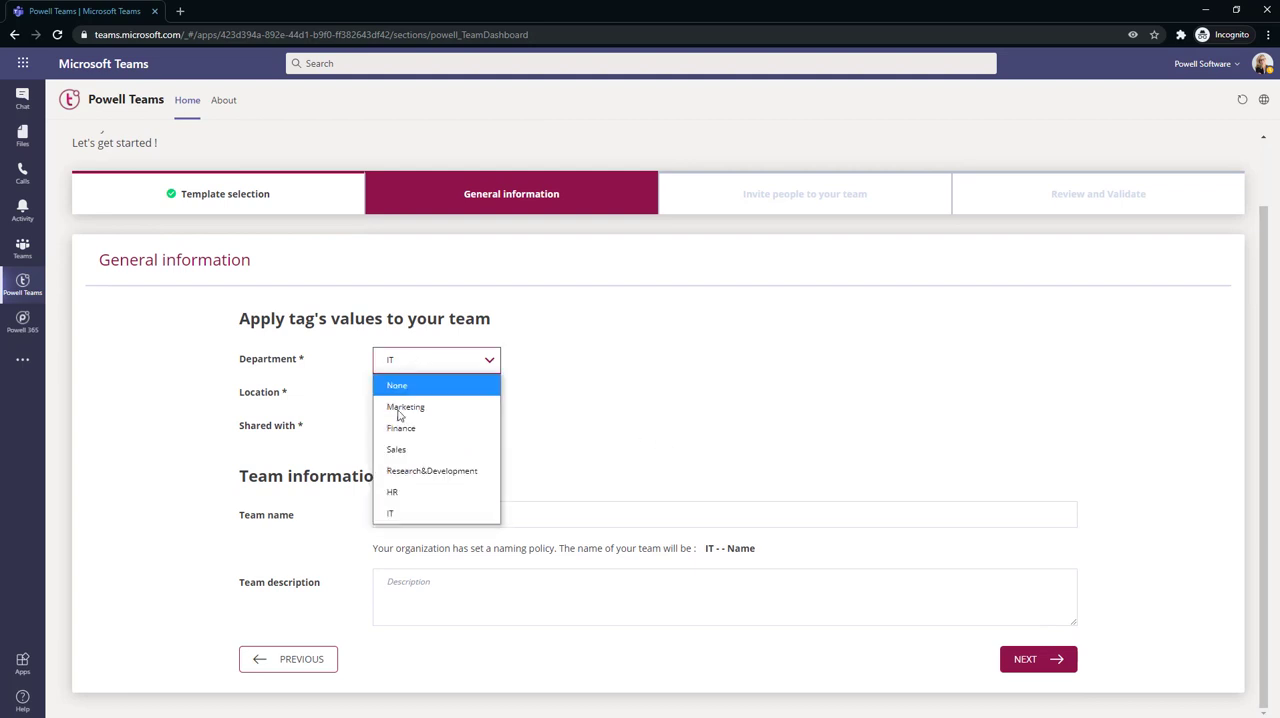
click(398, 513)
click(414, 394)
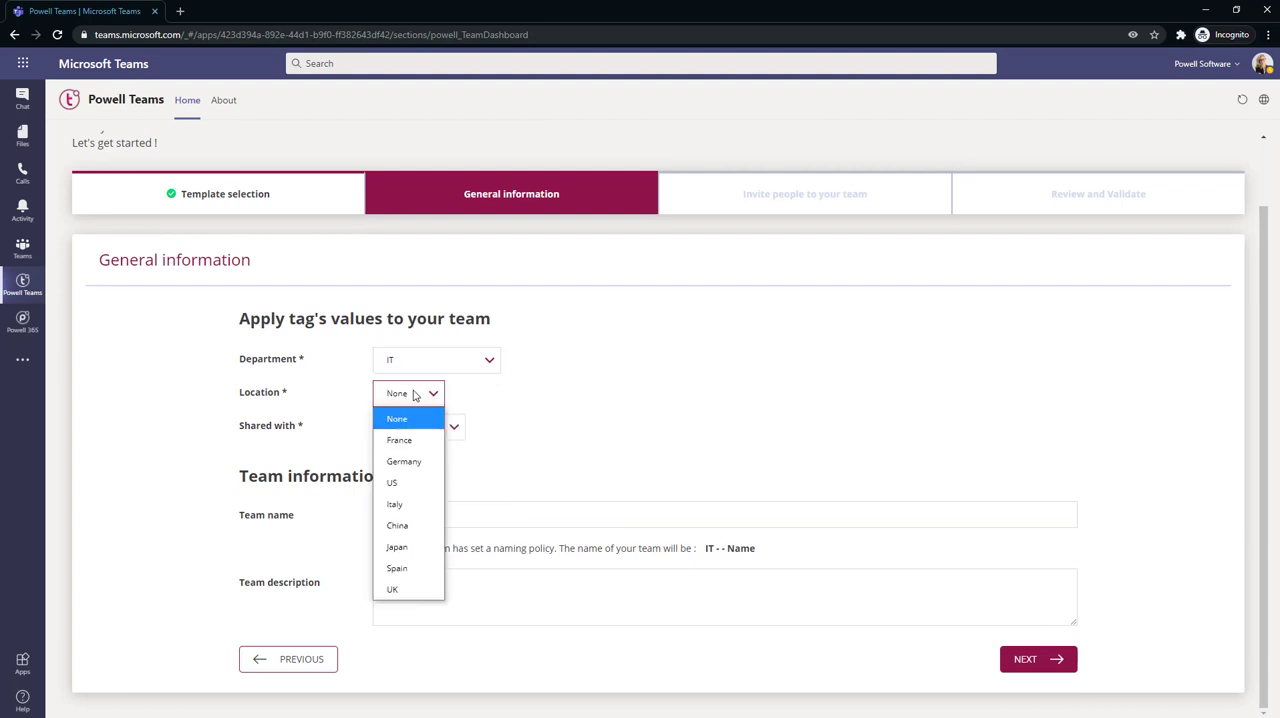
click(400, 484)
click(412, 436)
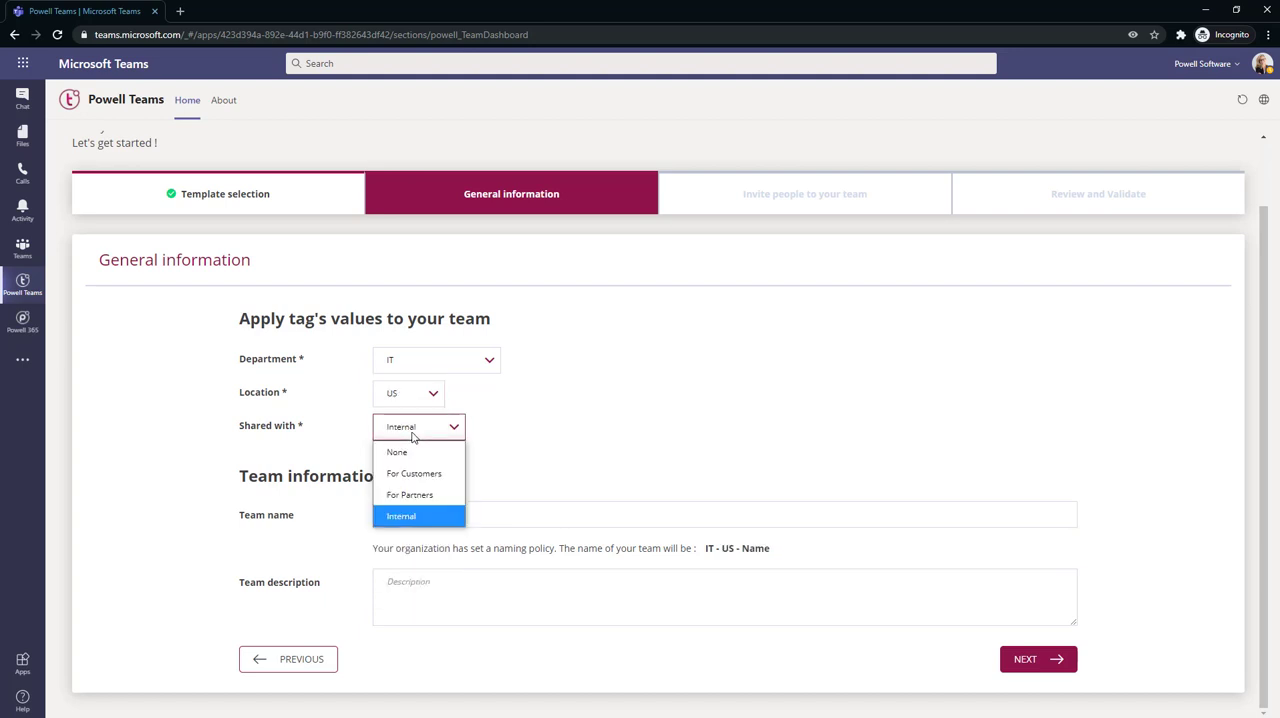
click(560, 425)
Name the team Test 1, leave the description empty and continue to inviting people
click(409, 516)
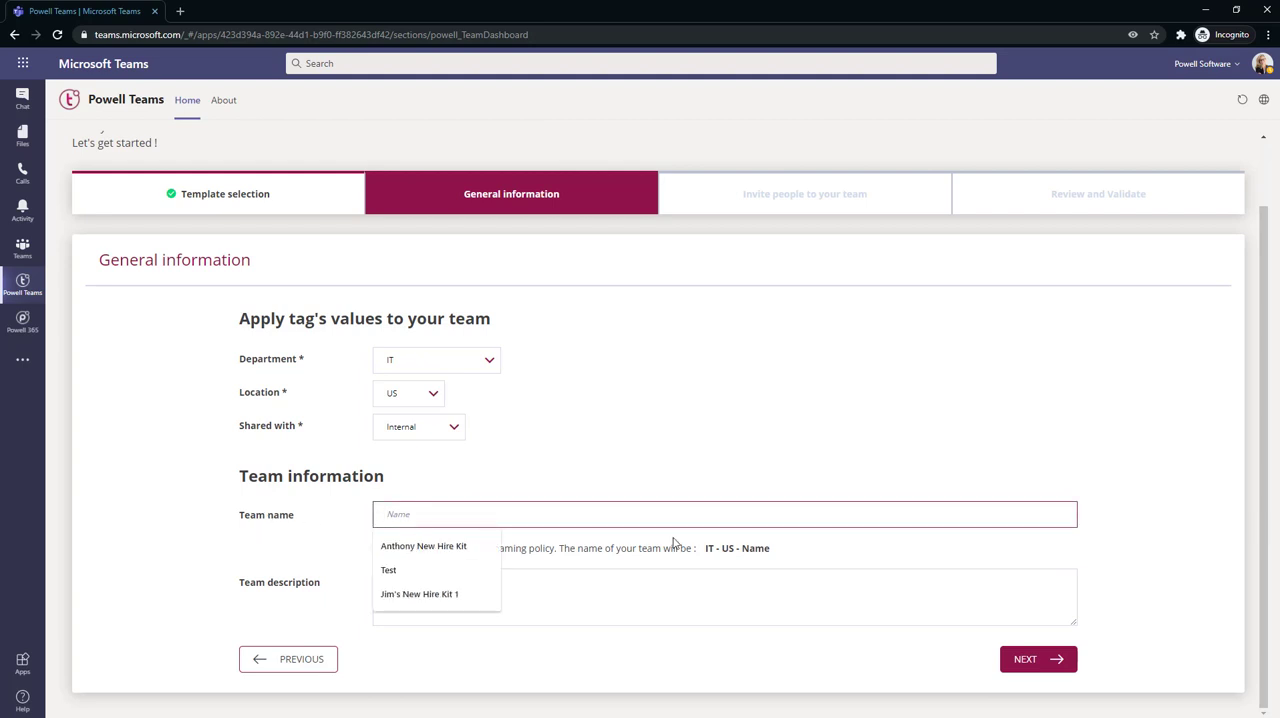
click(788, 570)
drag(751, 562, 706, 552)
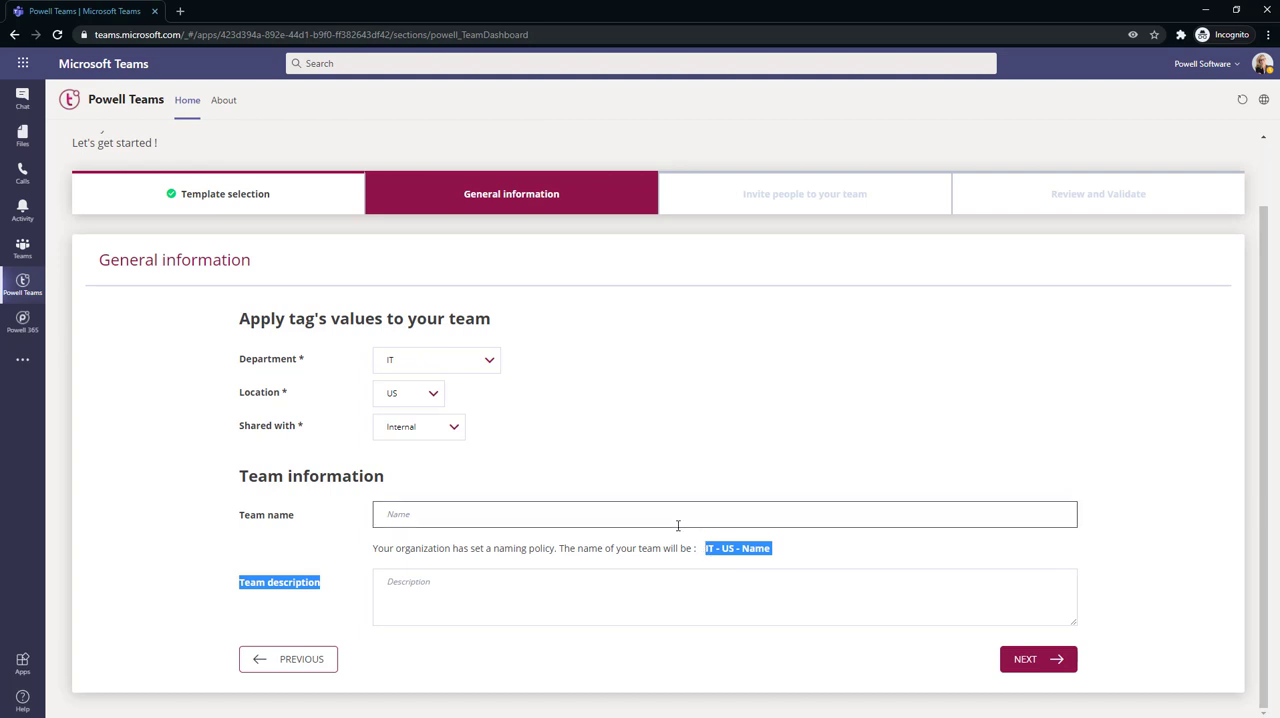
click(677, 522)
text(Test)
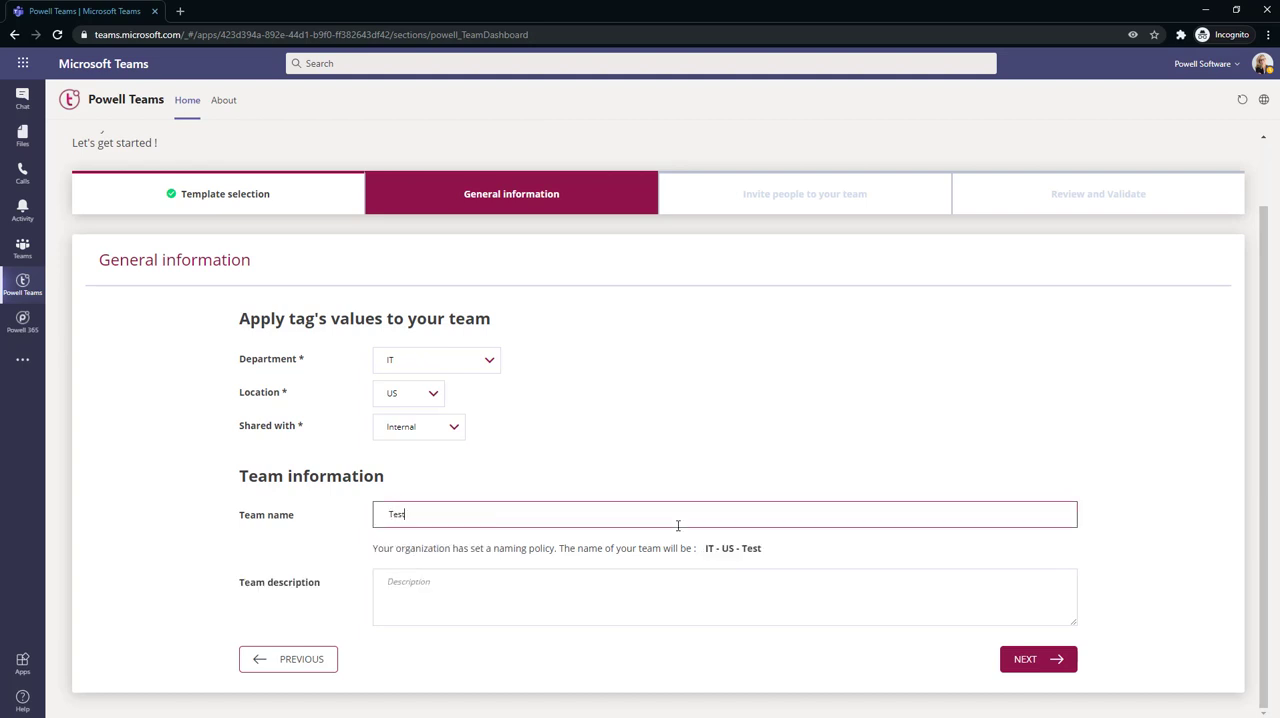
text( 1)
click(801, 548)
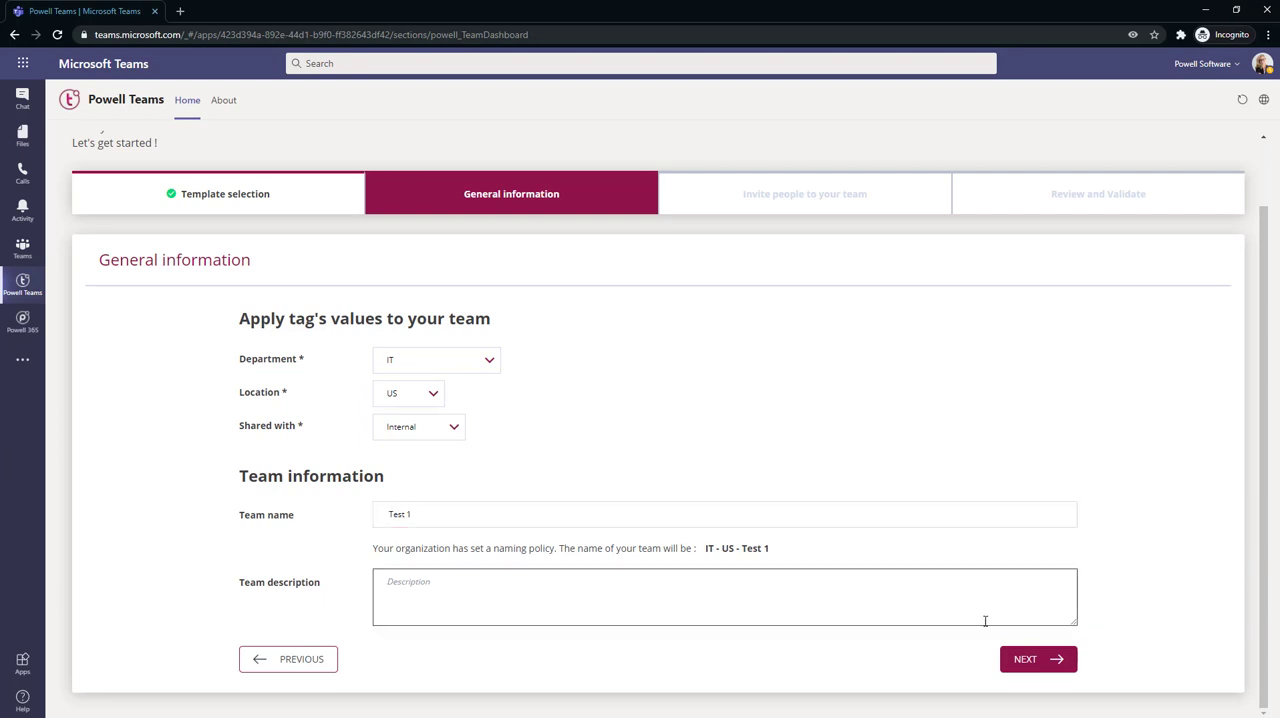
click(1037, 672)
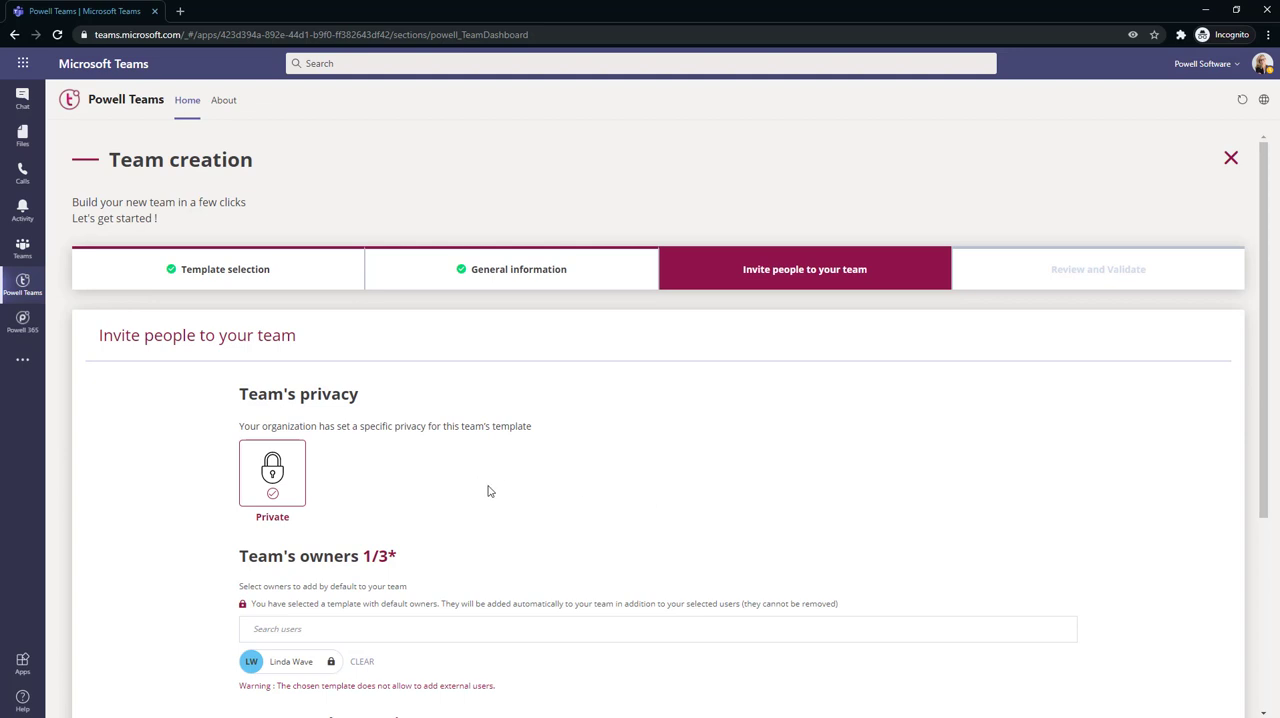
Search the users for "powell" and add the Powell Admin account as a team owner
scroll(482, 491, down, 3)
scroll(482, 491, down, 2)
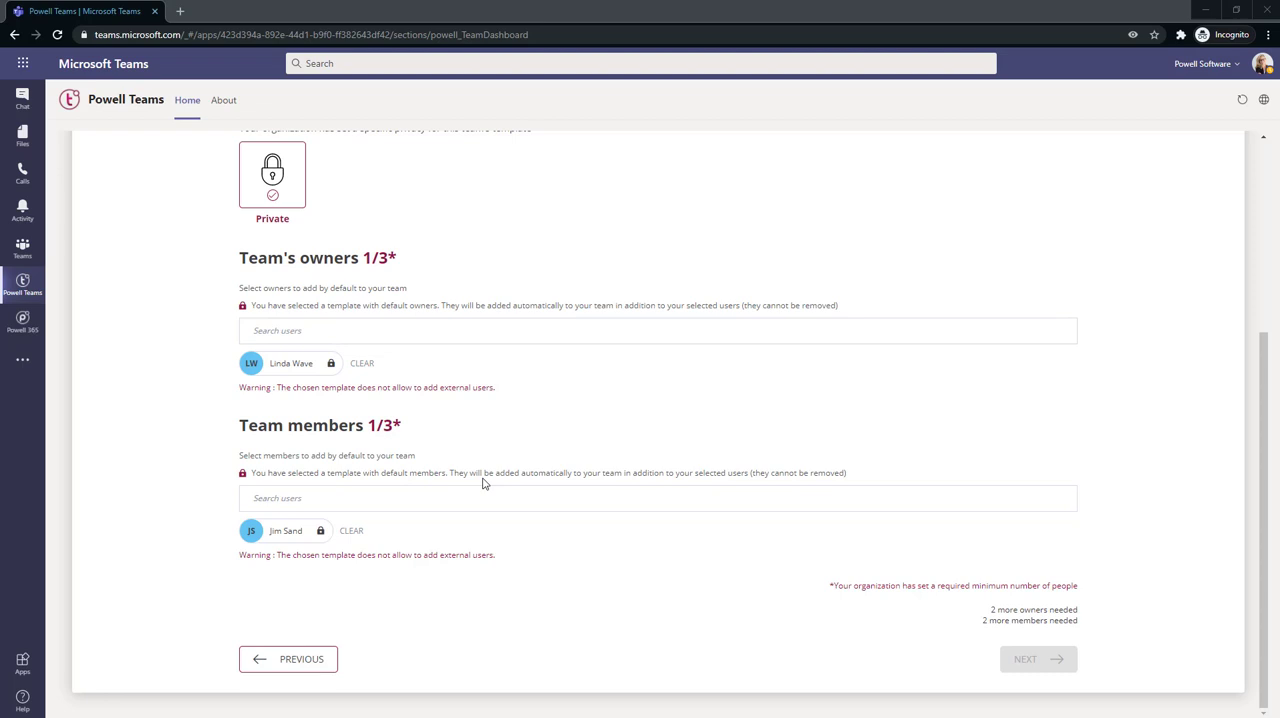
click(348, 331)
text(powell)
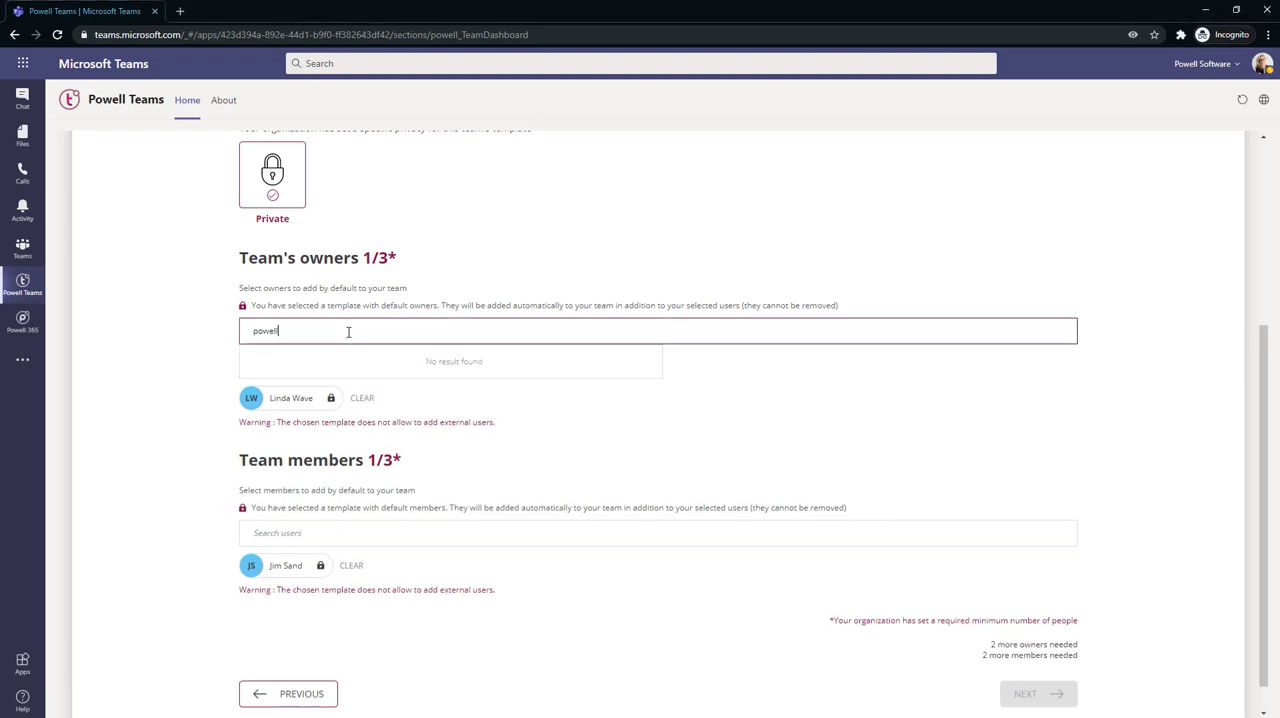
click(340, 387)
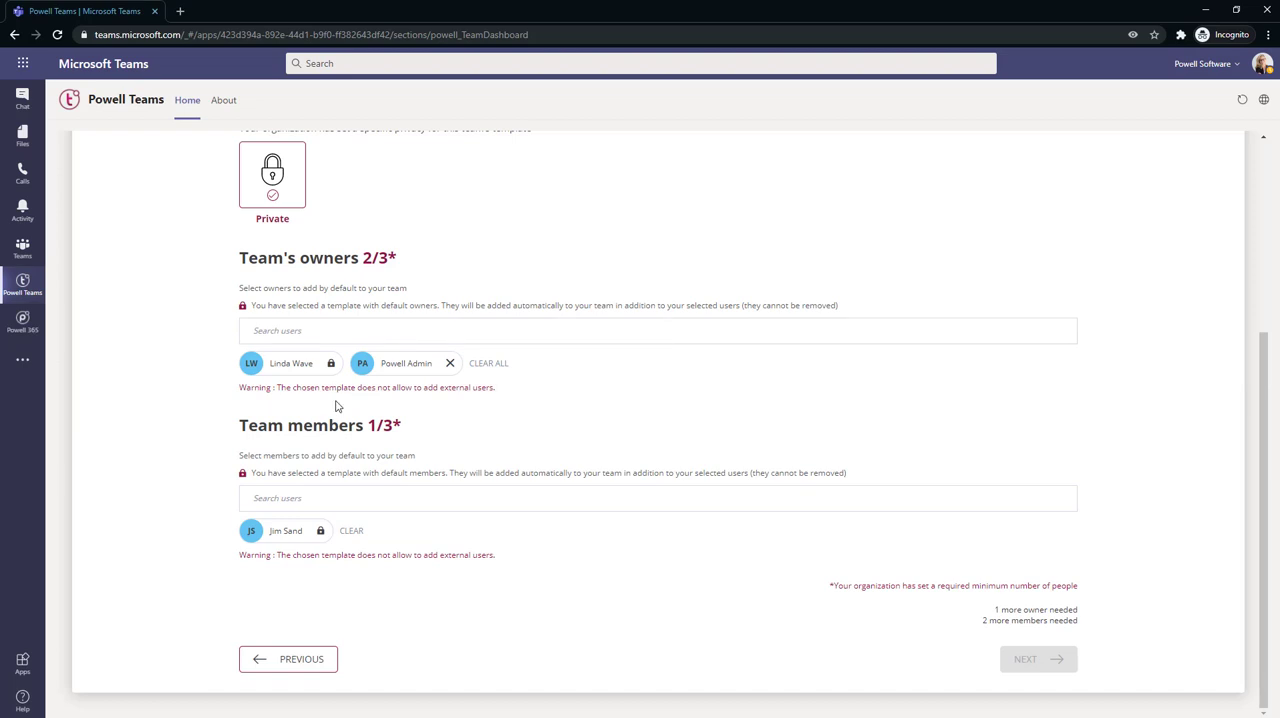
Find two additional users by name and add both as team members
click(280, 500)
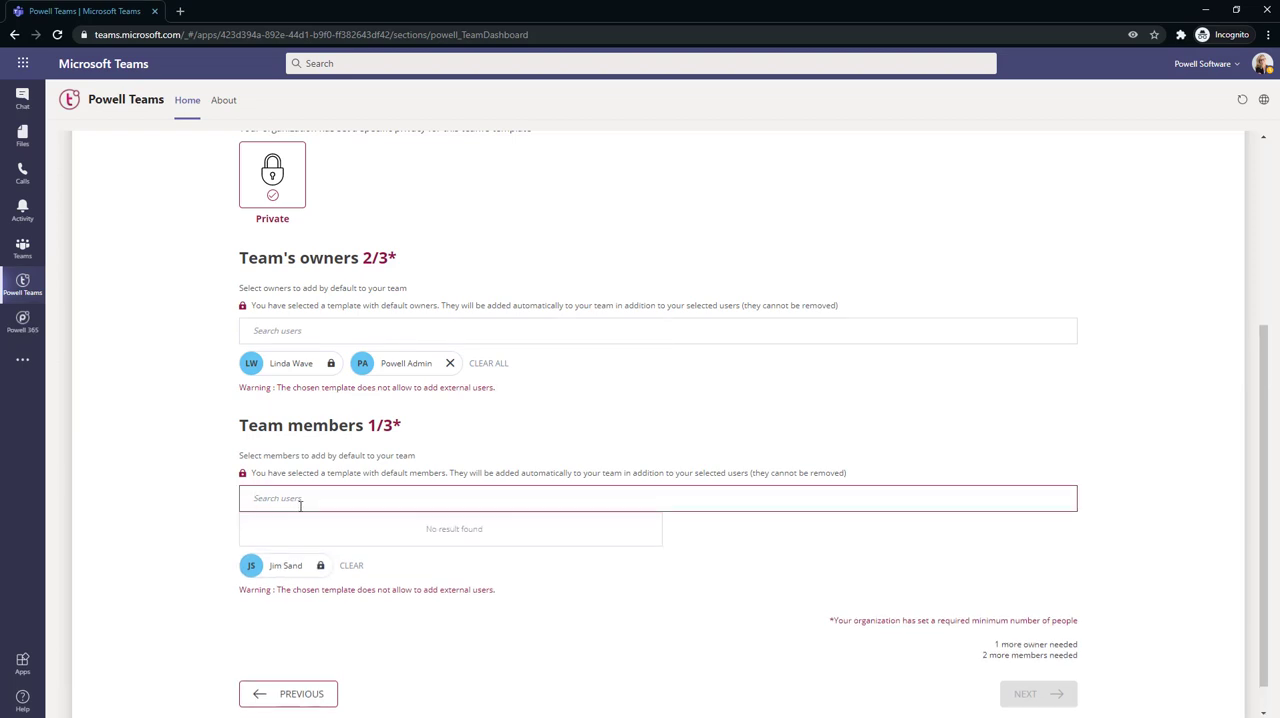
text(matt)
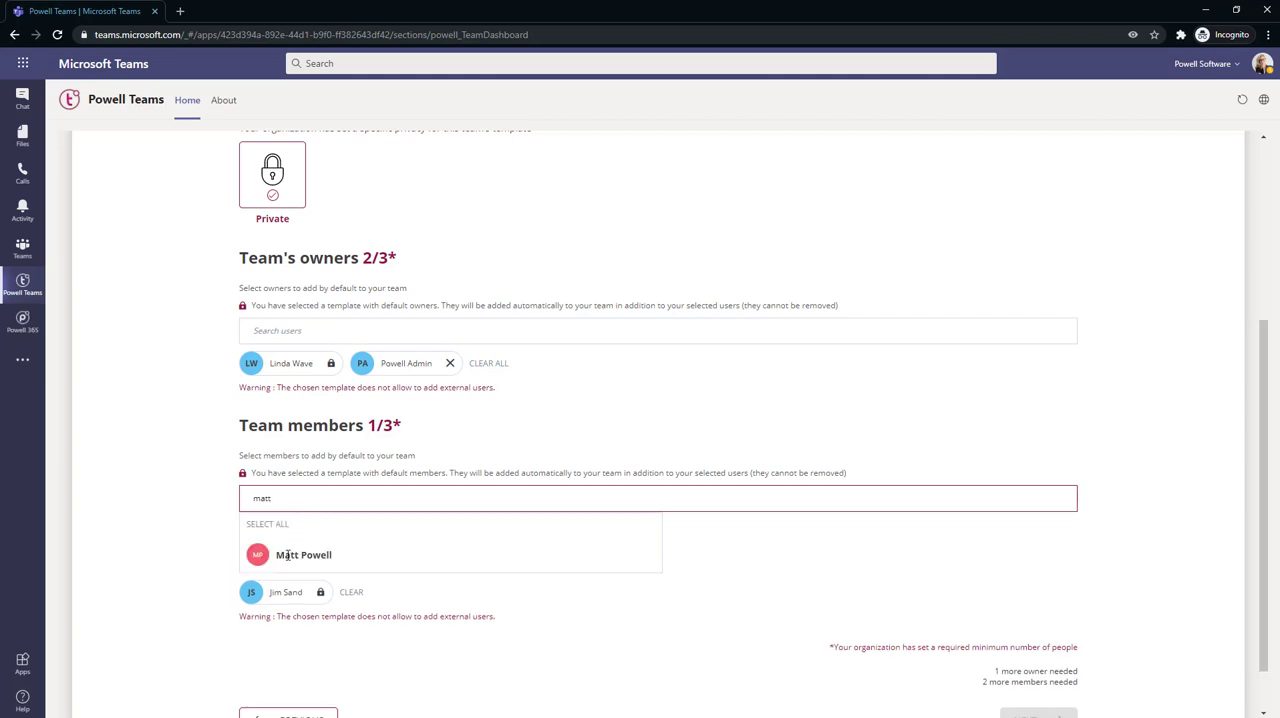
click(300, 551)
click(409, 500)
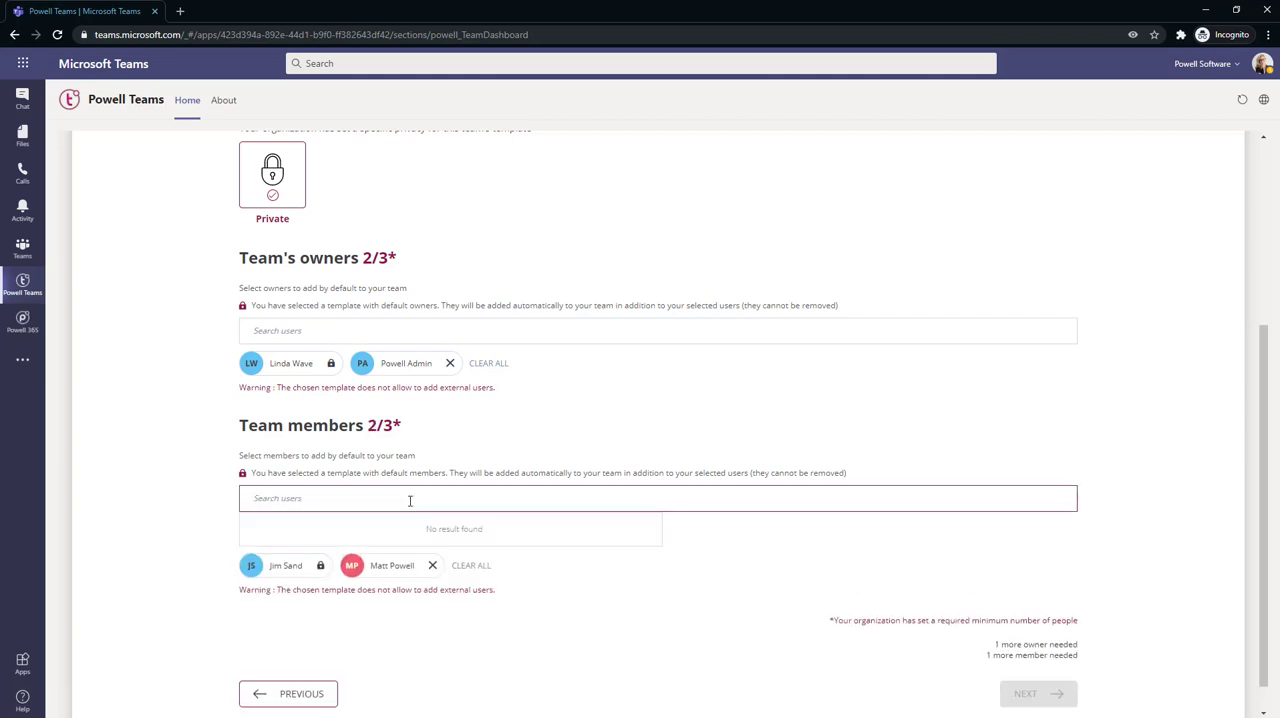
text(powell)
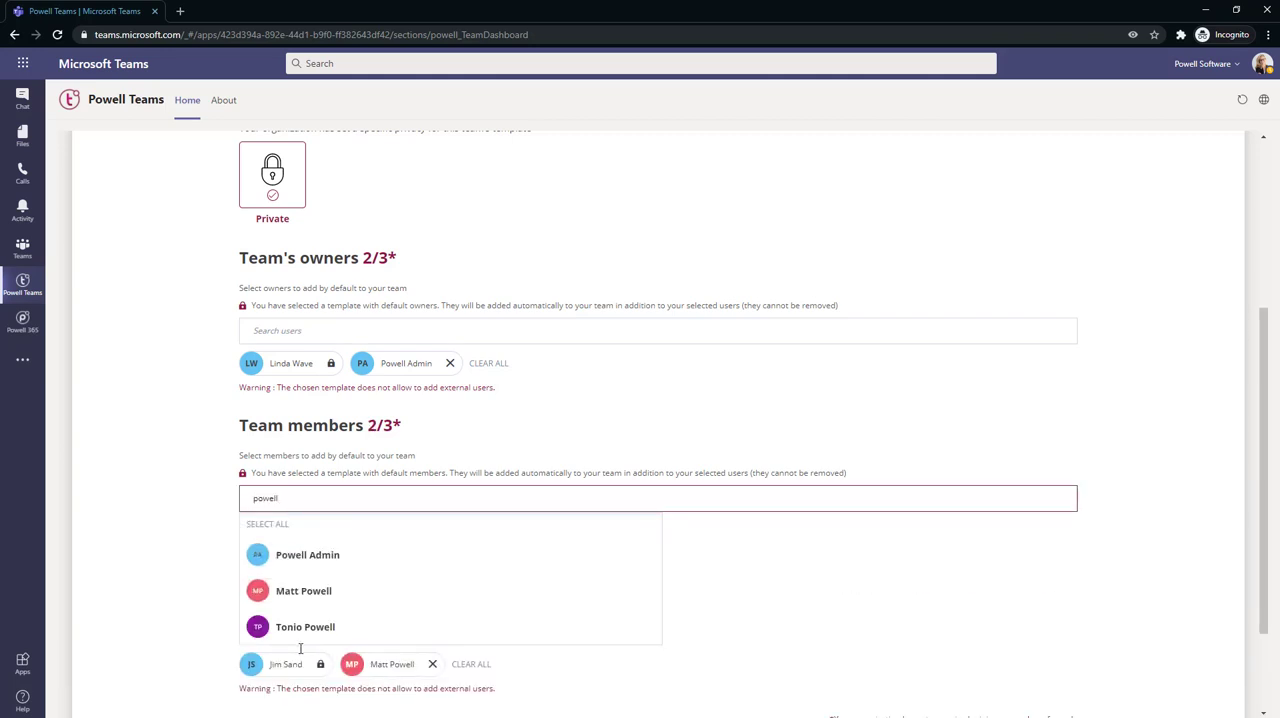
click(300, 627)
Add the first of the two chosen members as a third team owner
click(324, 353)
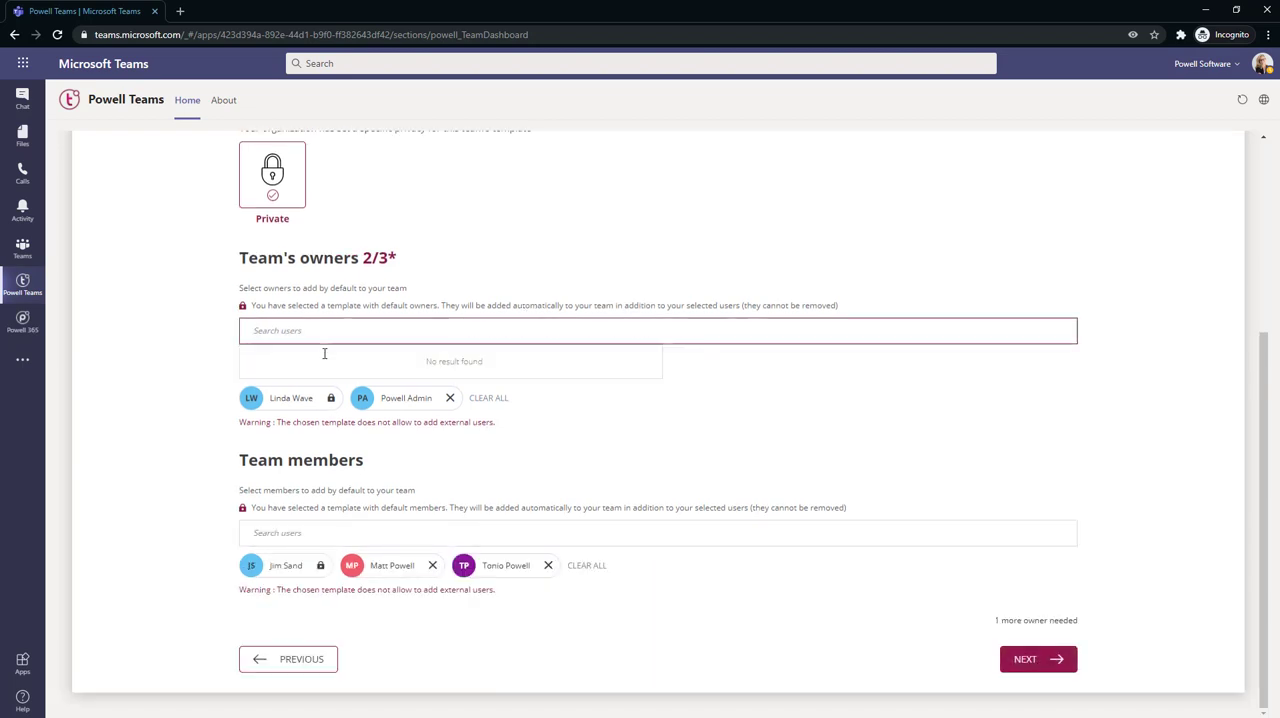
text(matt)
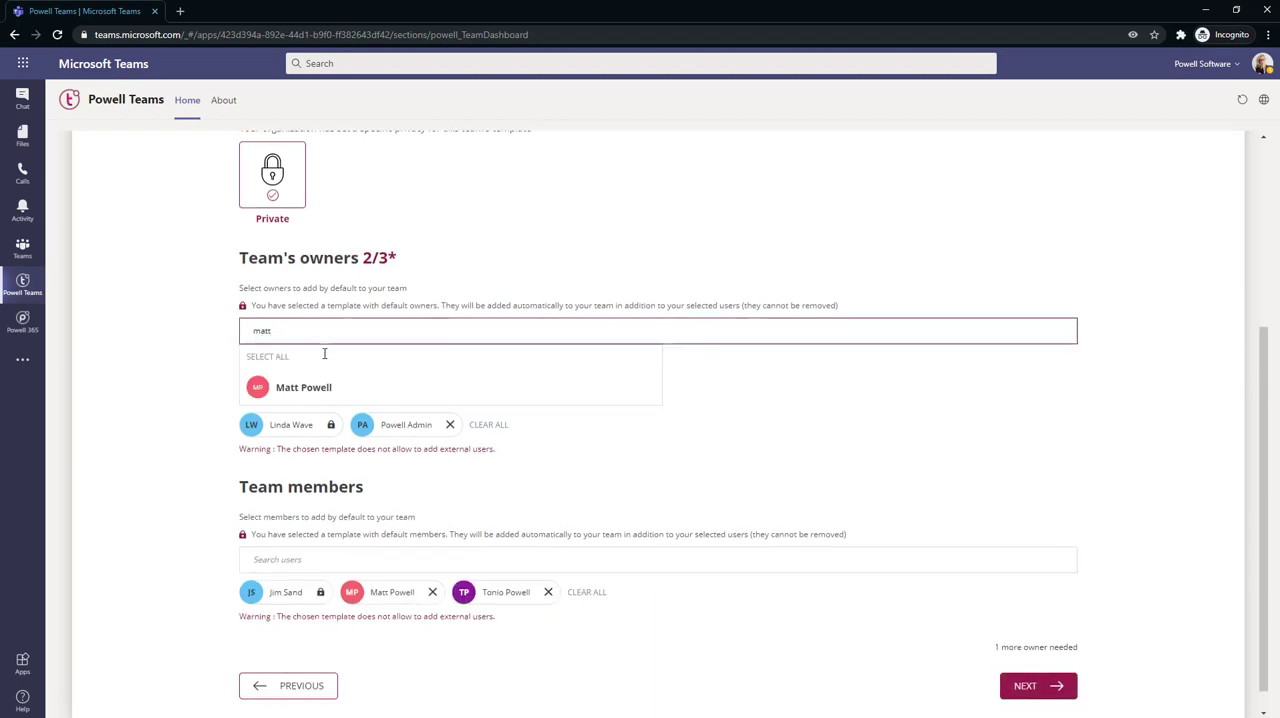
click(325, 384)
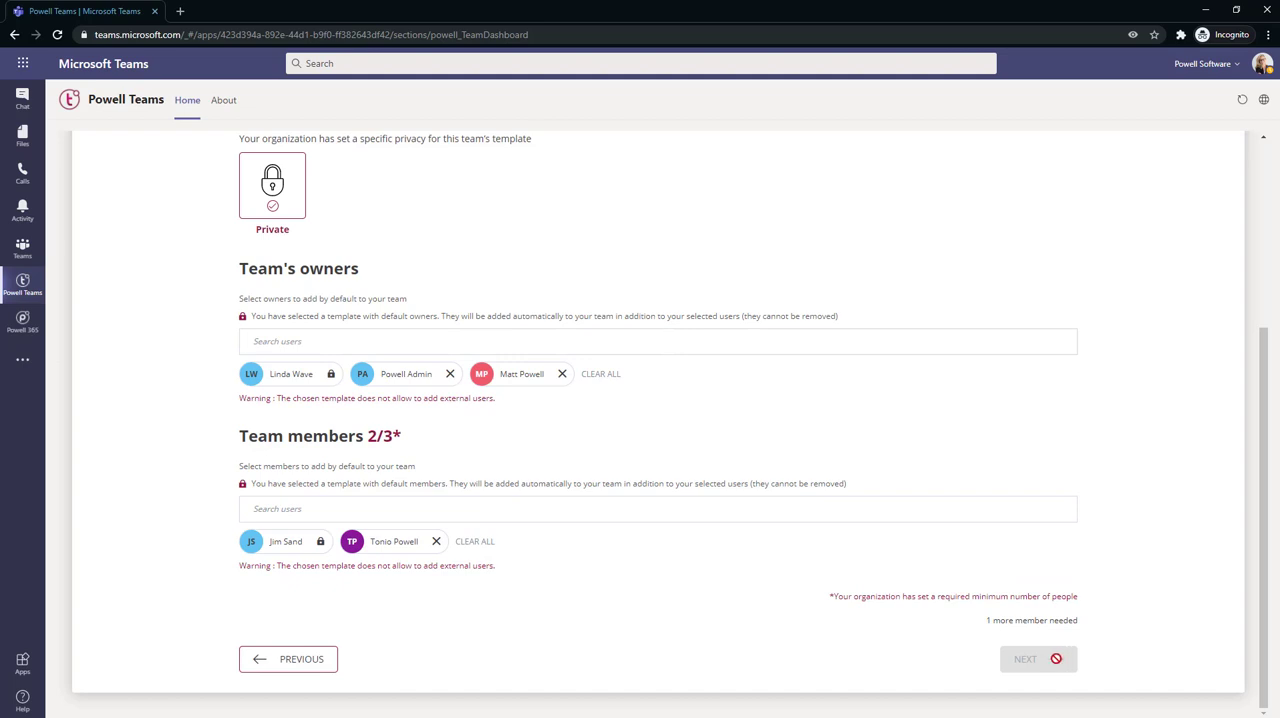
Add the newly assigned third owner to the team members again and continue to the review stage
click(330, 507)
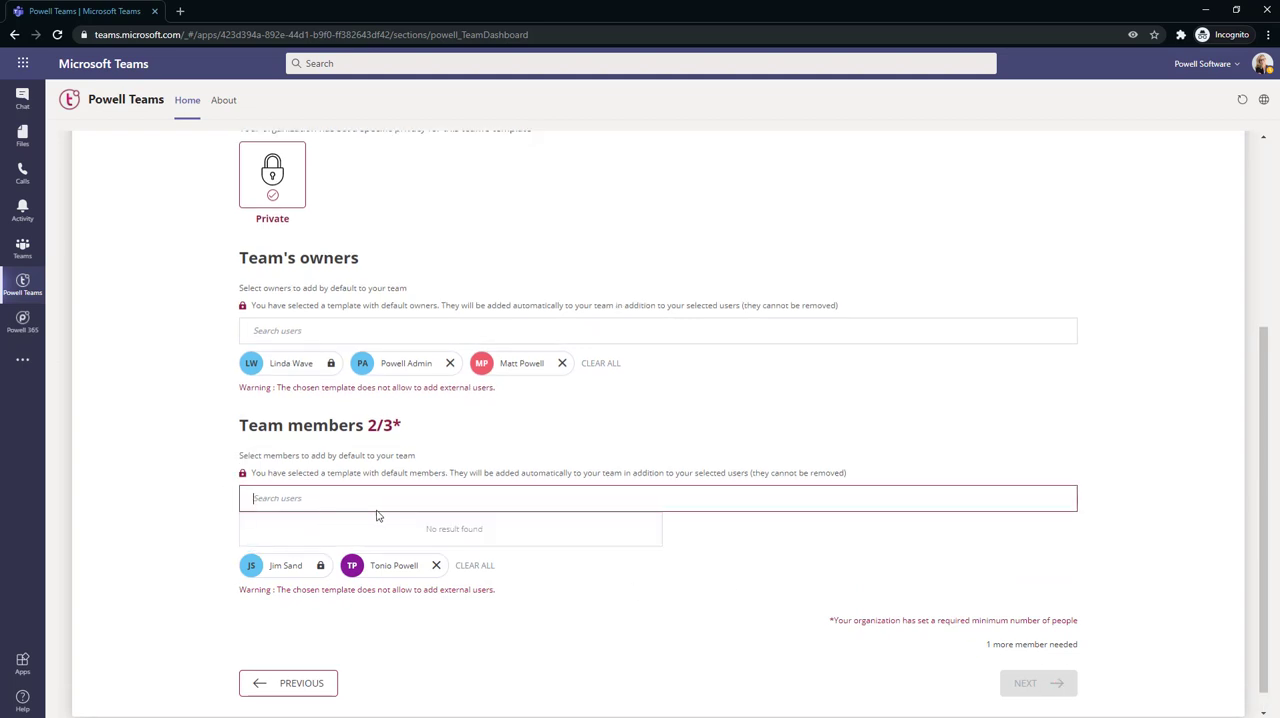
text(matt)
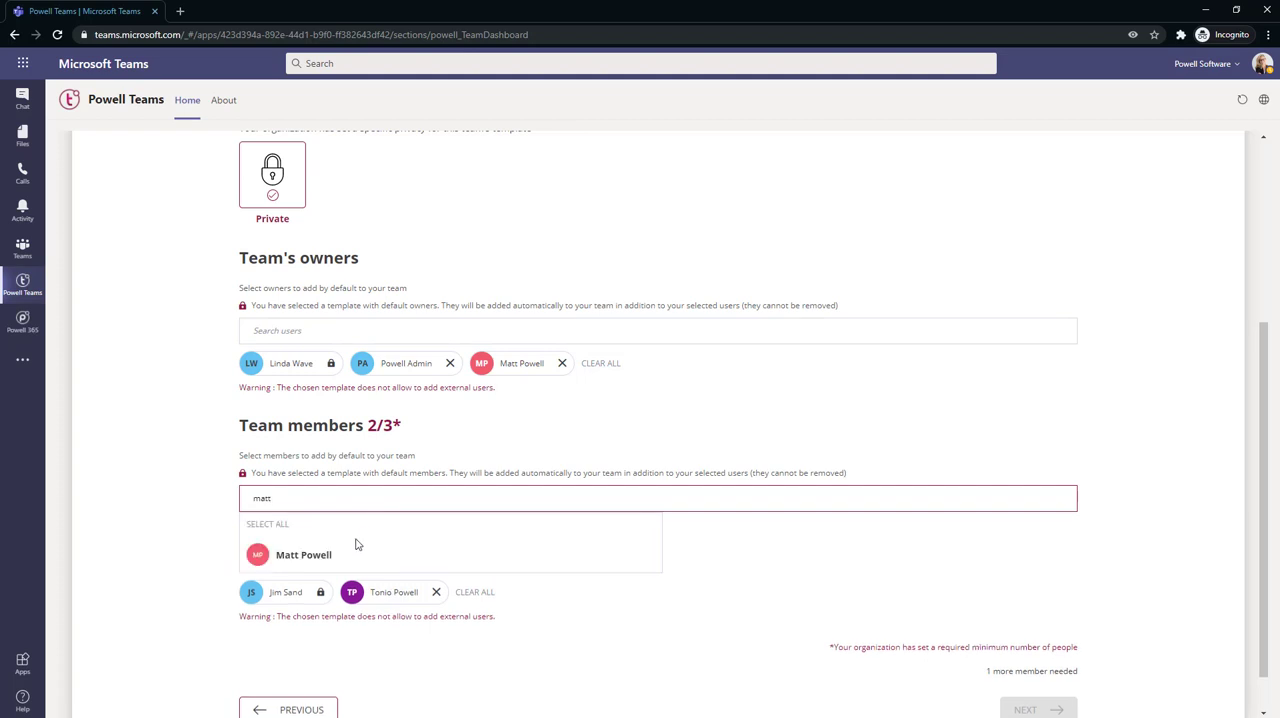
click(357, 554)
click(1026, 664)
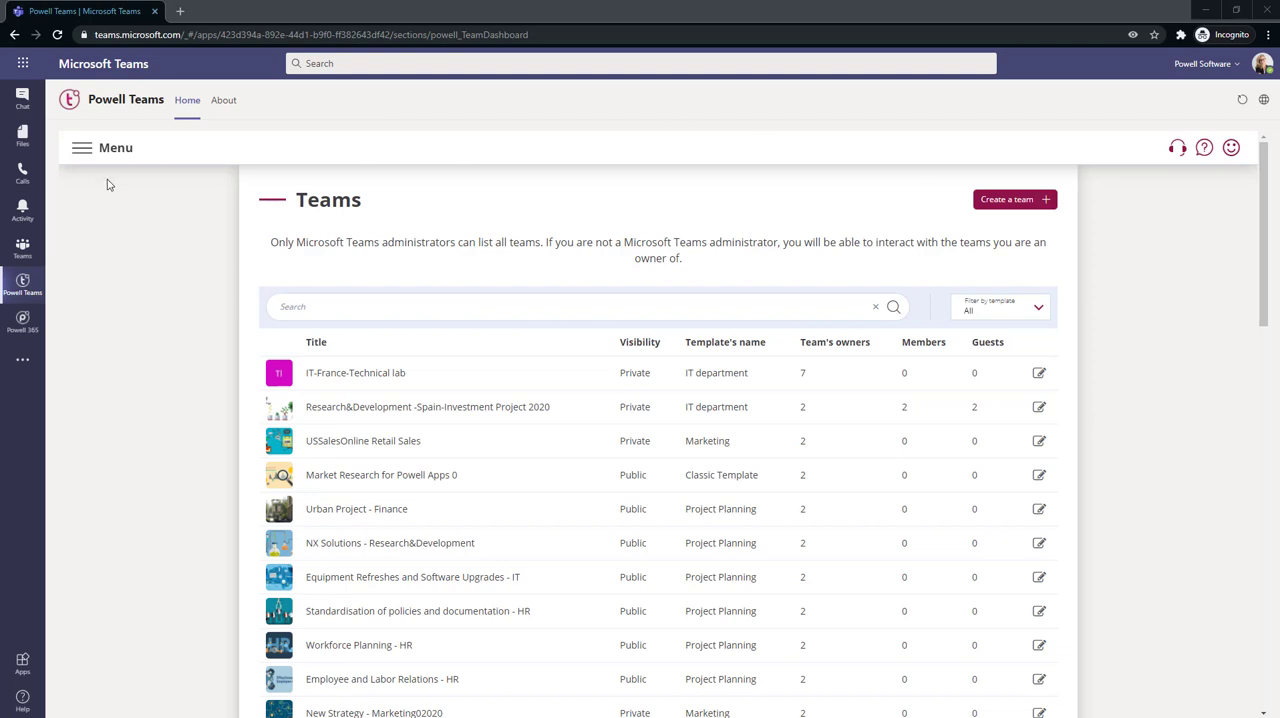
Go to the Microsoft Teams templates in the administration area and open the Accounting and Budgeting Template
click(83, 153)
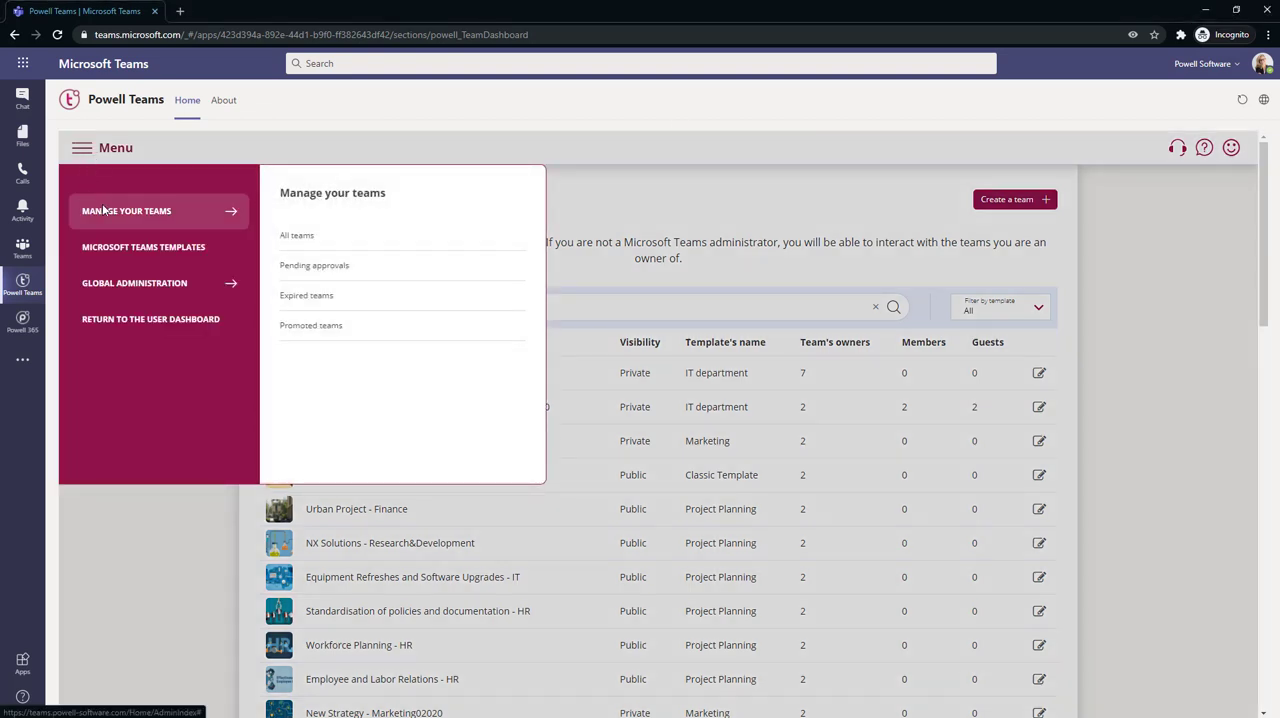
mouse_move(134, 285)
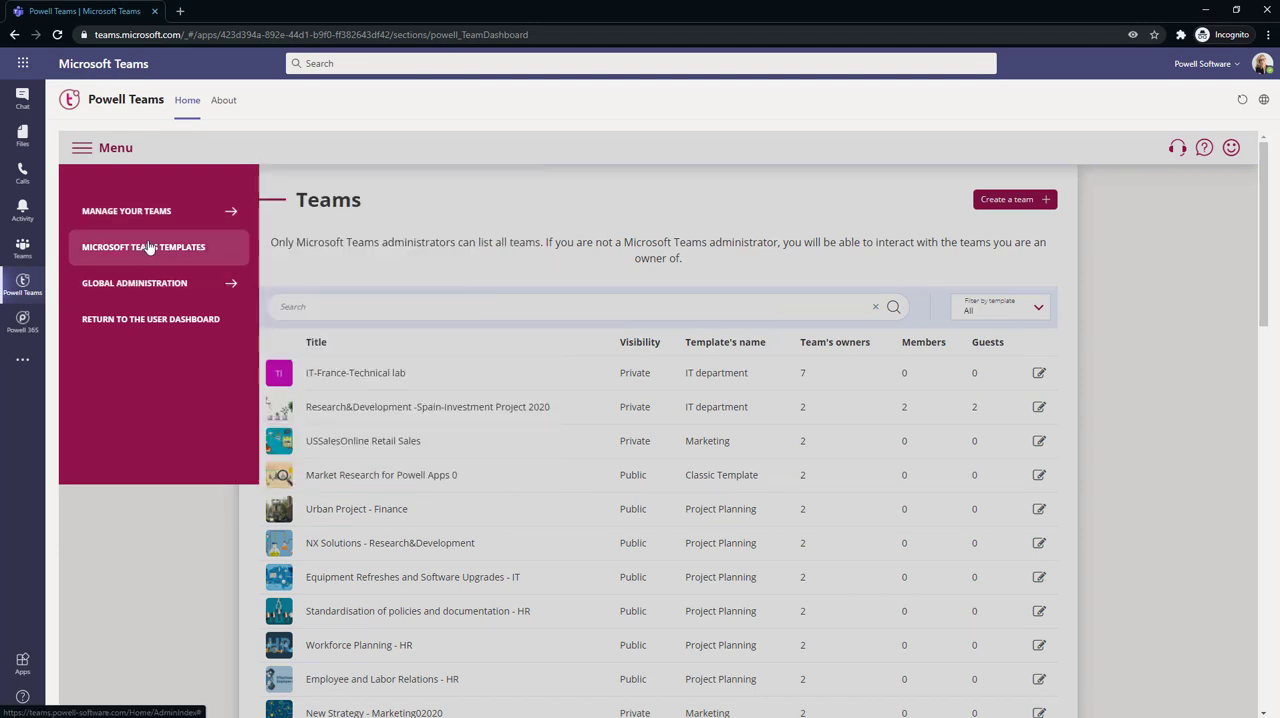
click(148, 248)
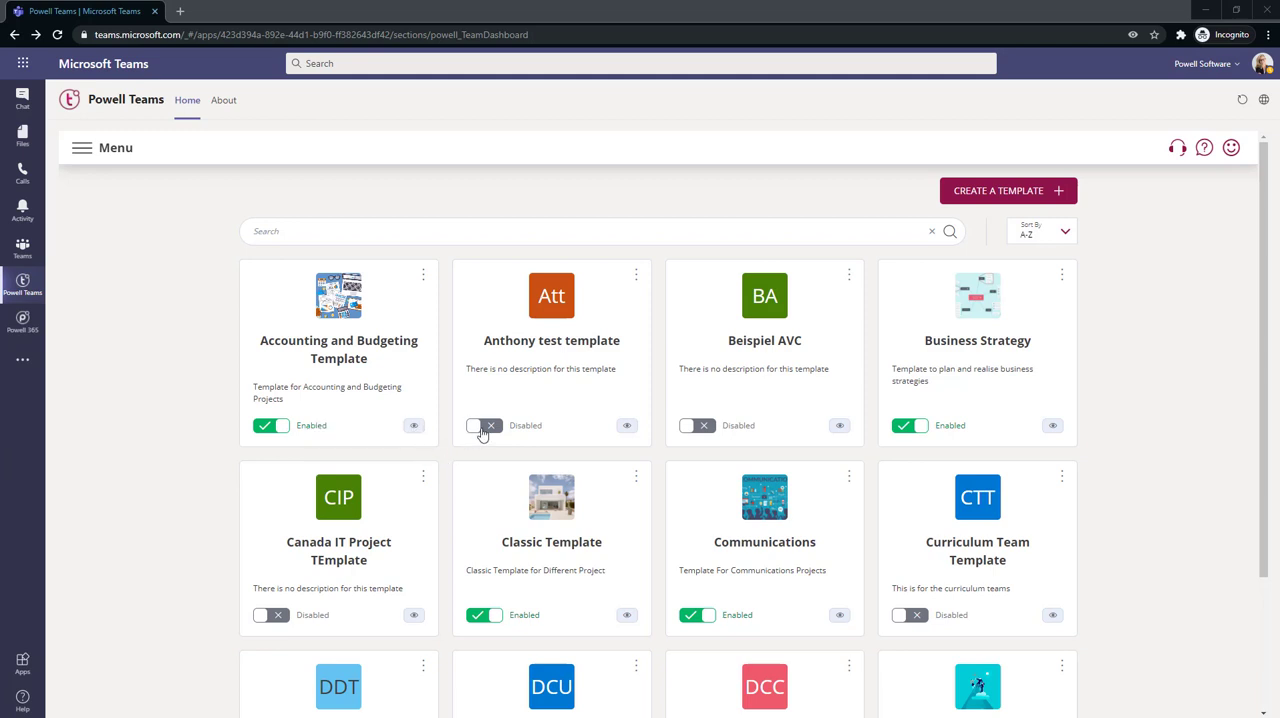
click(420, 276)
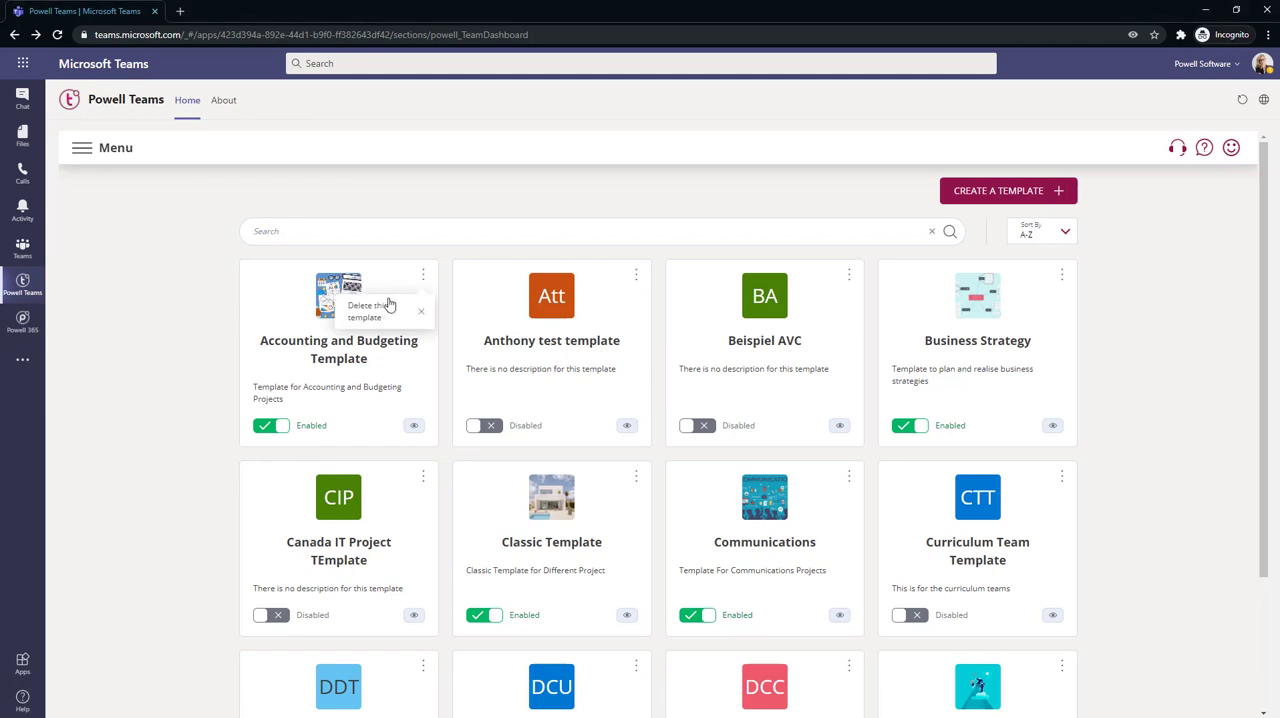
click(312, 350)
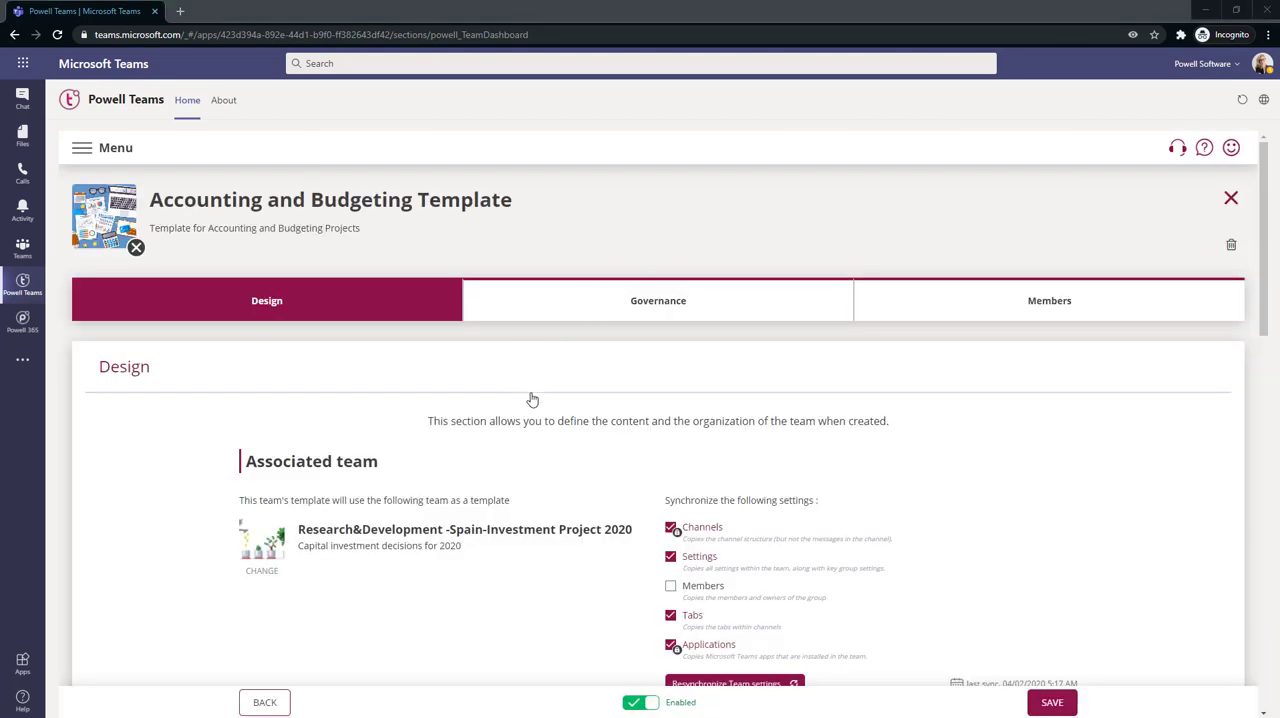
Examine the template's Design section, including the associated team, synchronized channels and settings, associated documents and SharePoint template
scroll(540, 395, down, 1)
scroll(310, 497, down, 3)
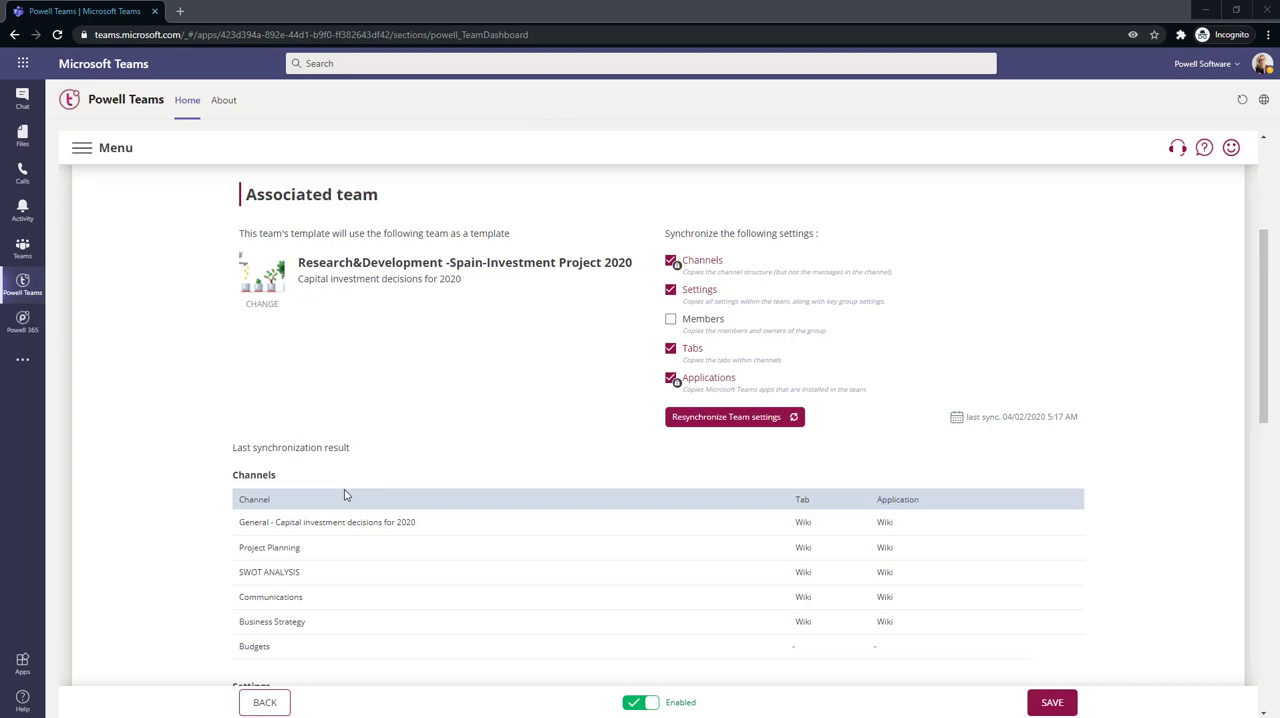
scroll(330, 495, down, 3)
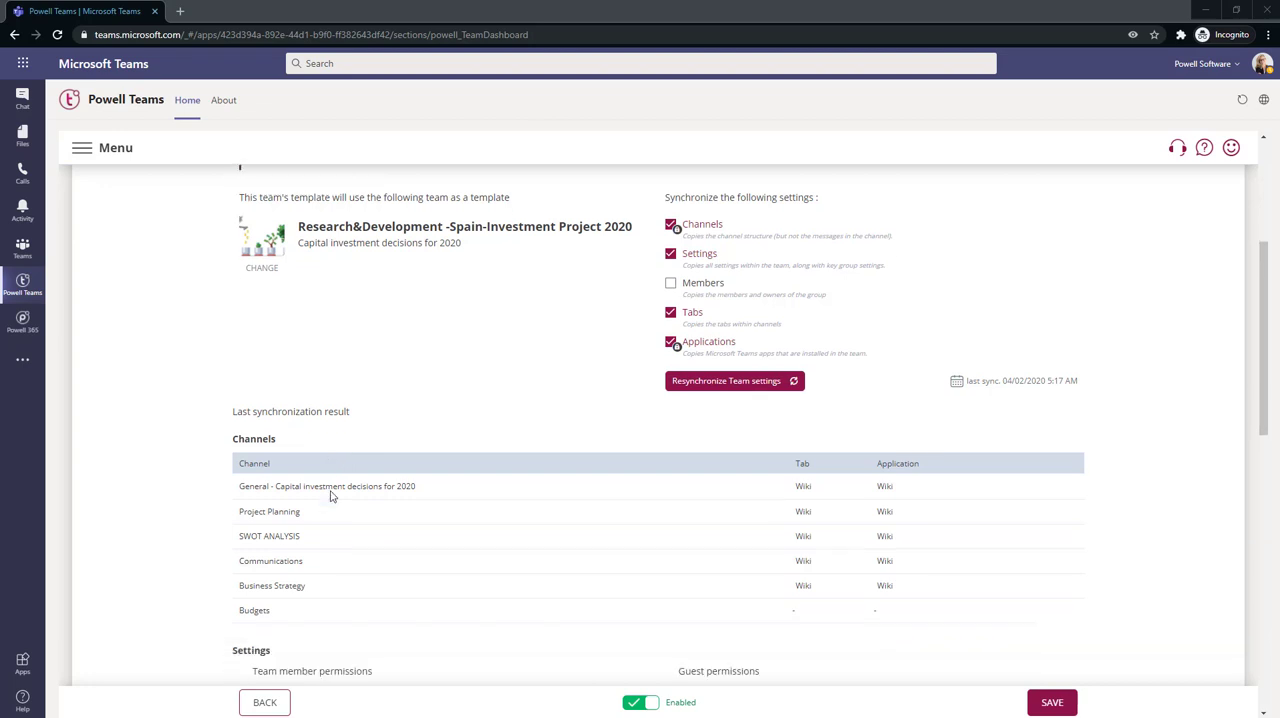
scroll(205, 430, down, 1)
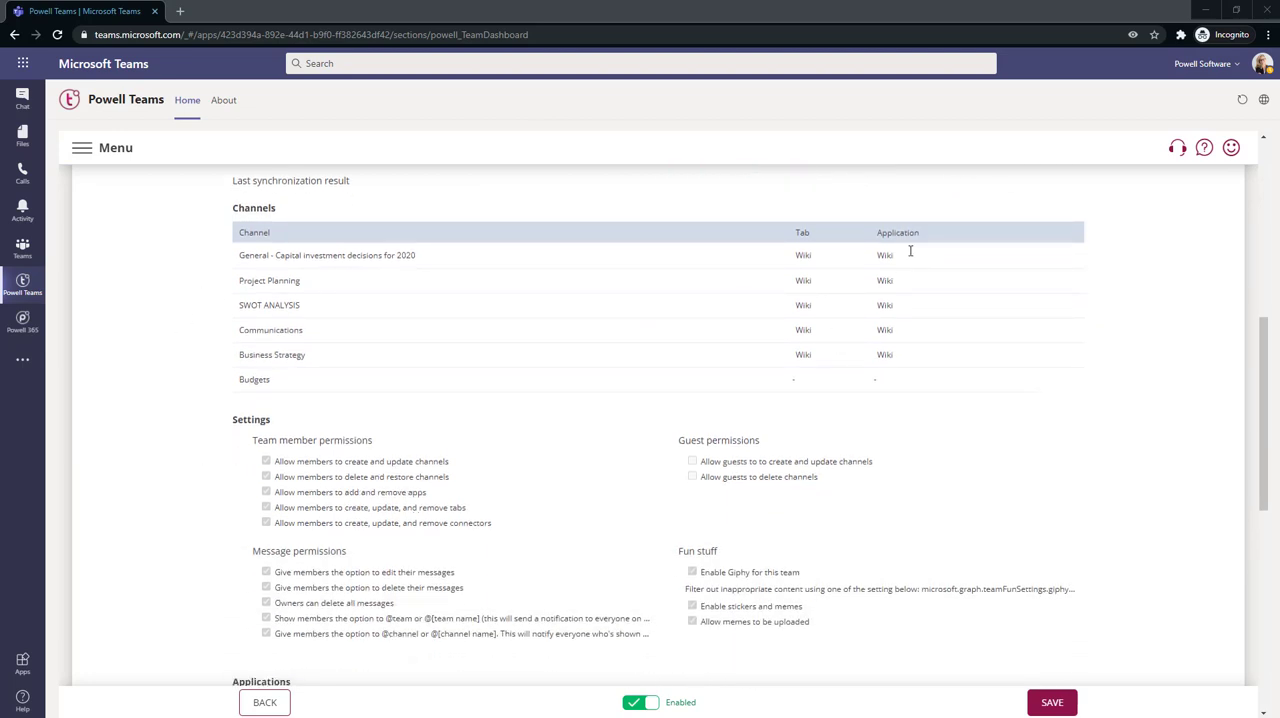
scroll(190, 517, down, 3)
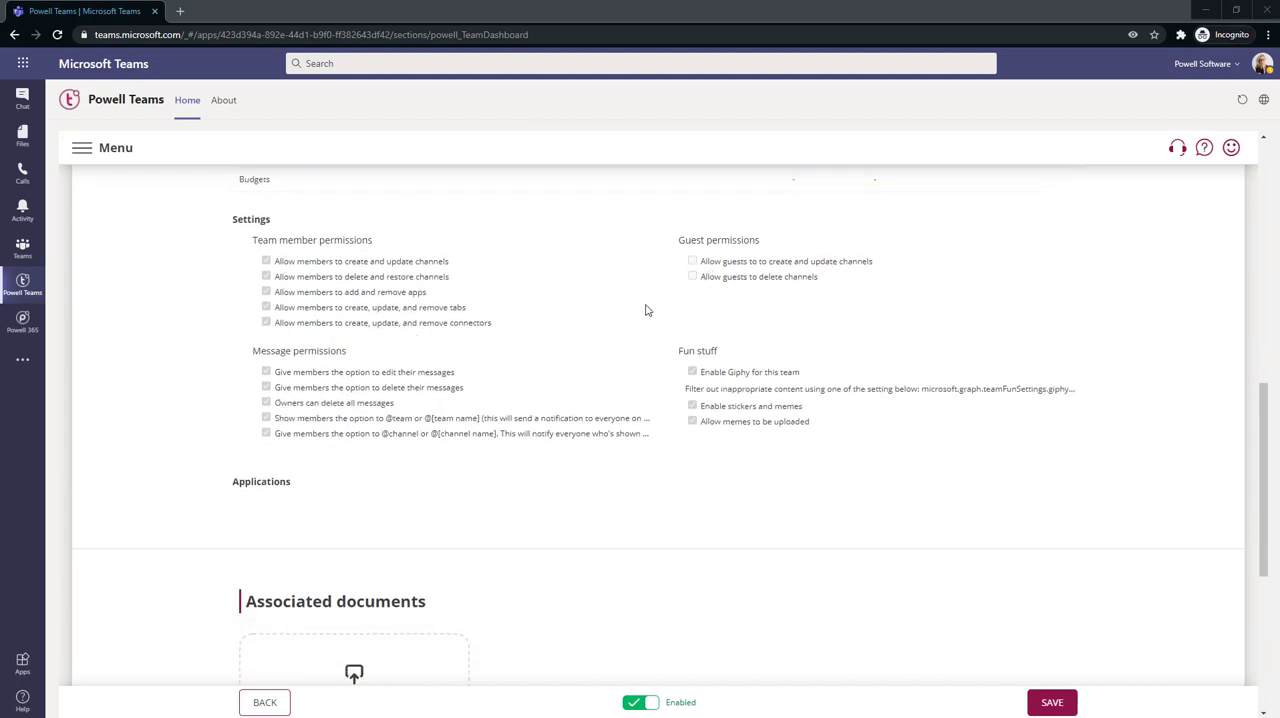
scroll(181, 475, down, 1)
scroll(178, 475, down, 2)
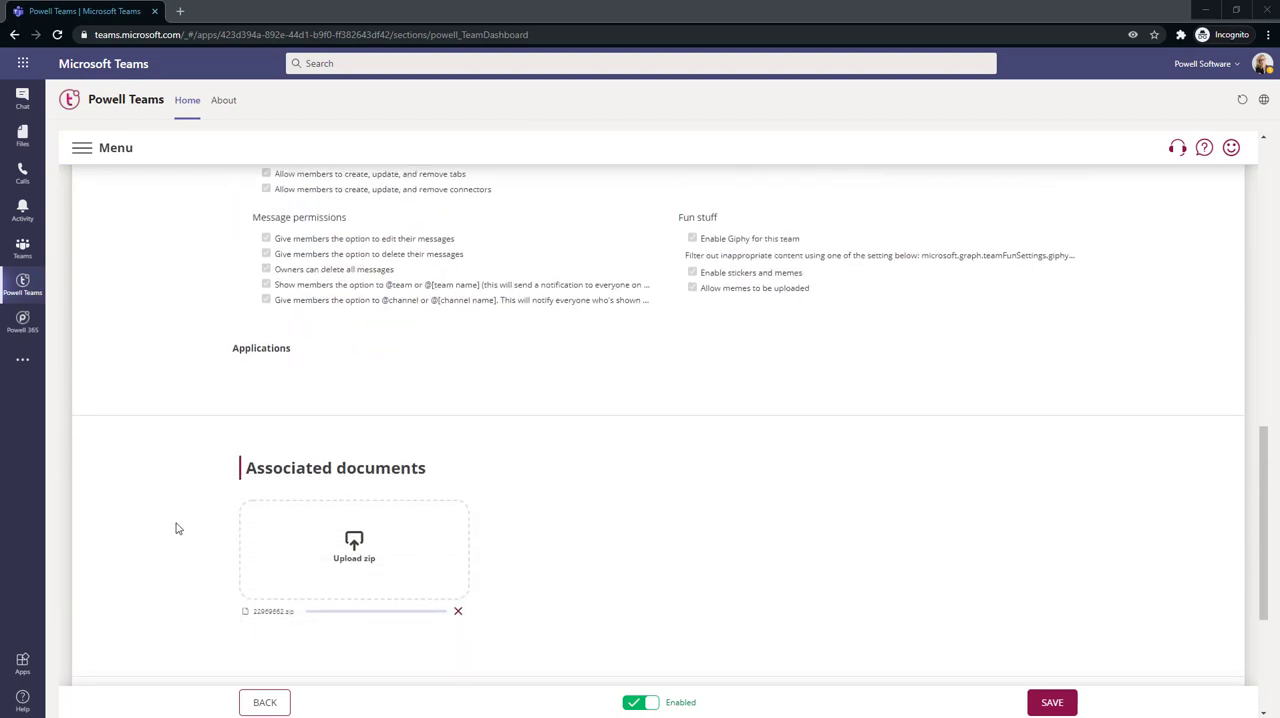
scroll(174, 526, down, 2)
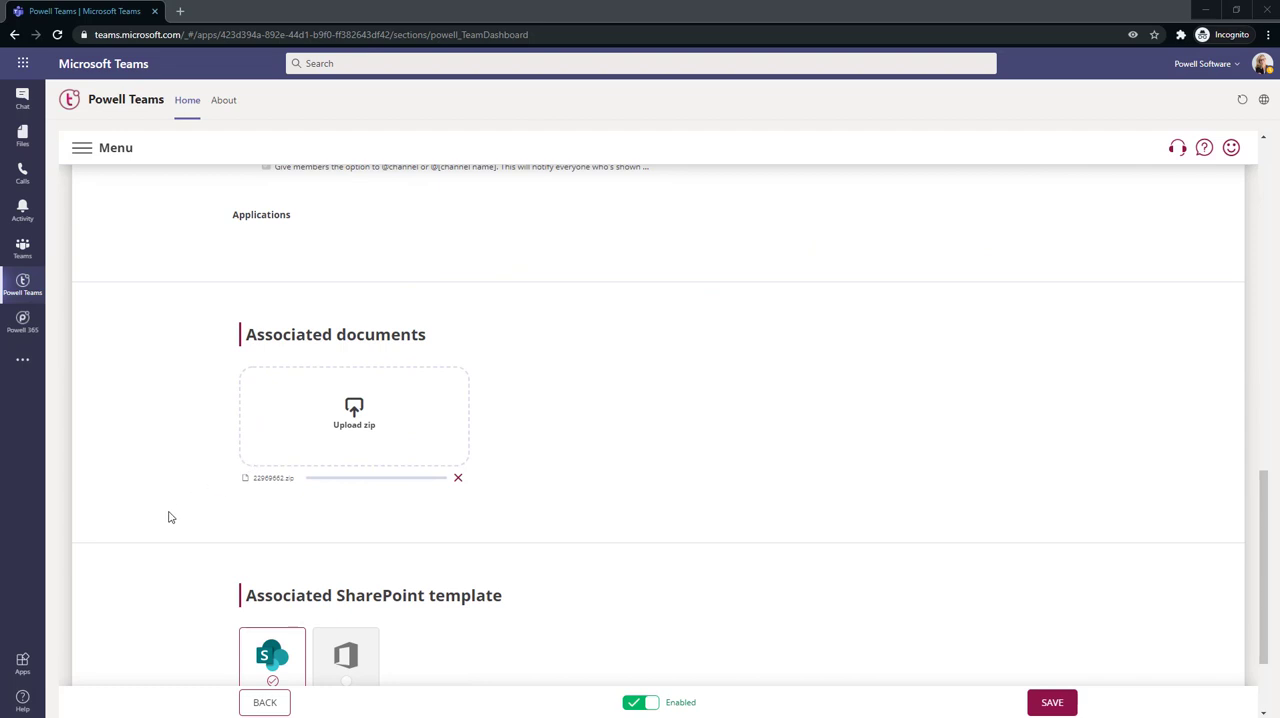
scroll(177, 518, down, 2)
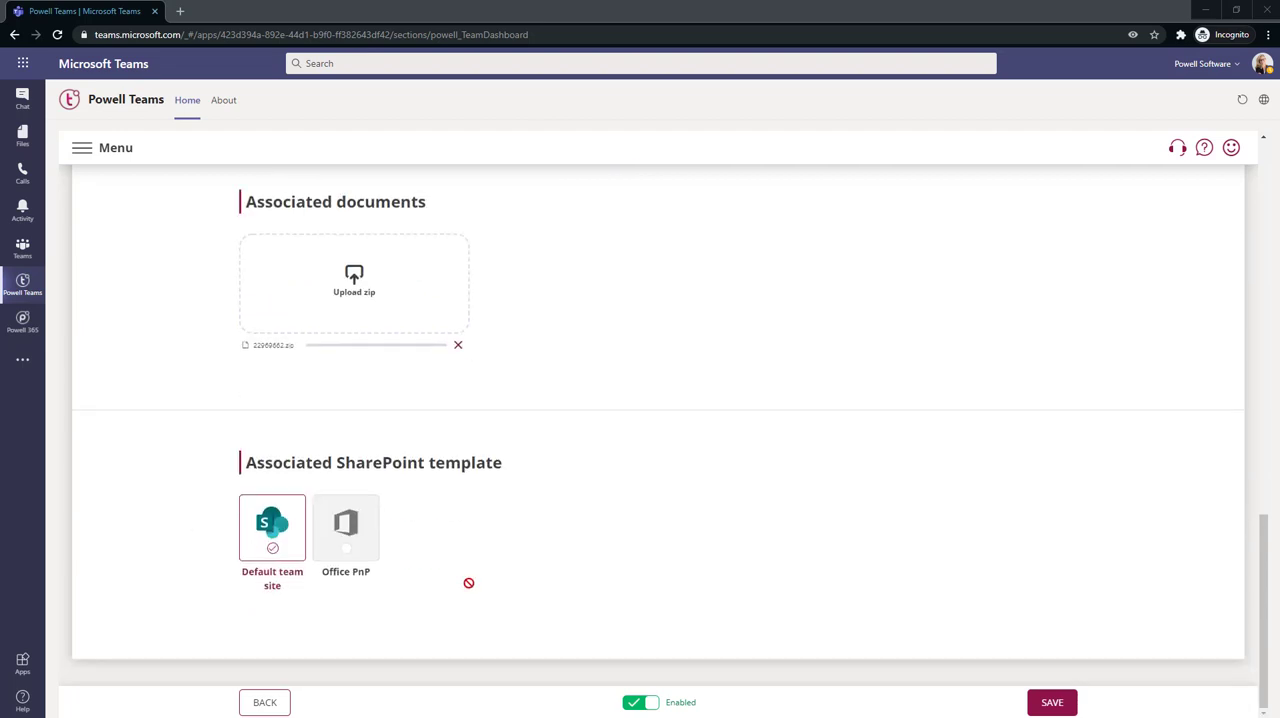
scroll(857, 600, up, 15)
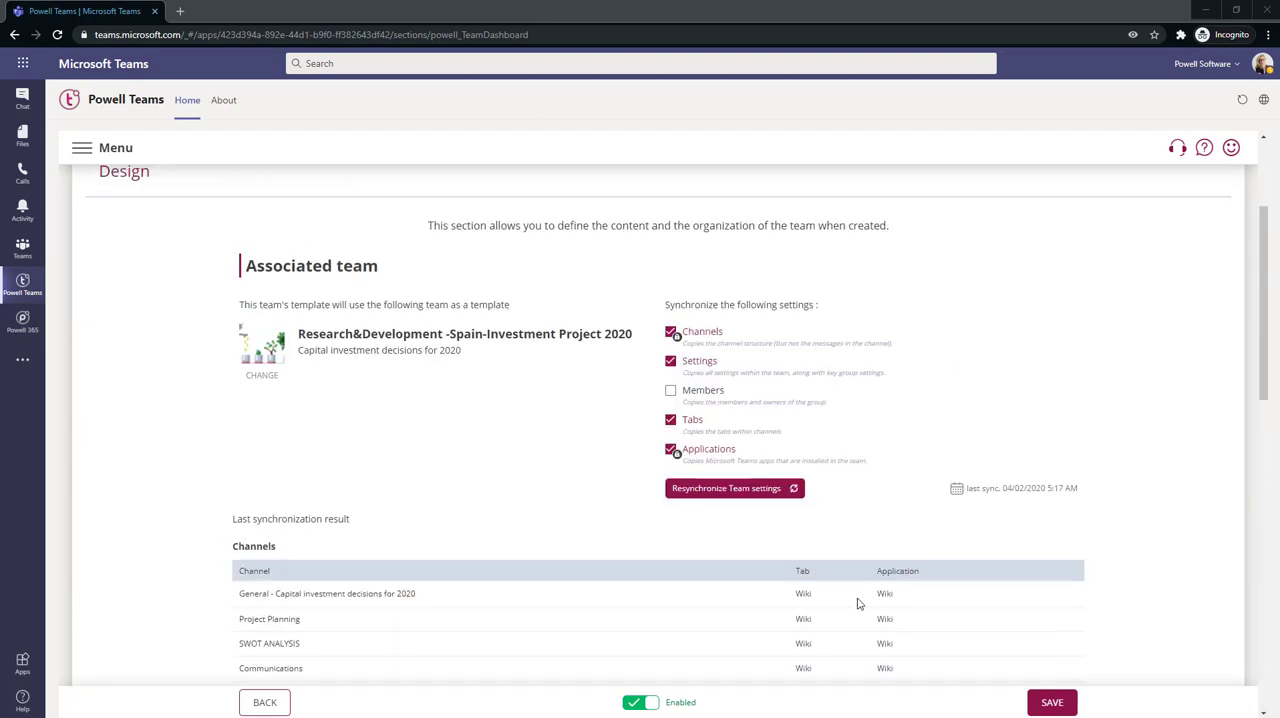
Examine the template's Governance rules, from naming convention and approval workflow through privacy, classification, tags and minimum members to expiration and automation
click(640, 298)
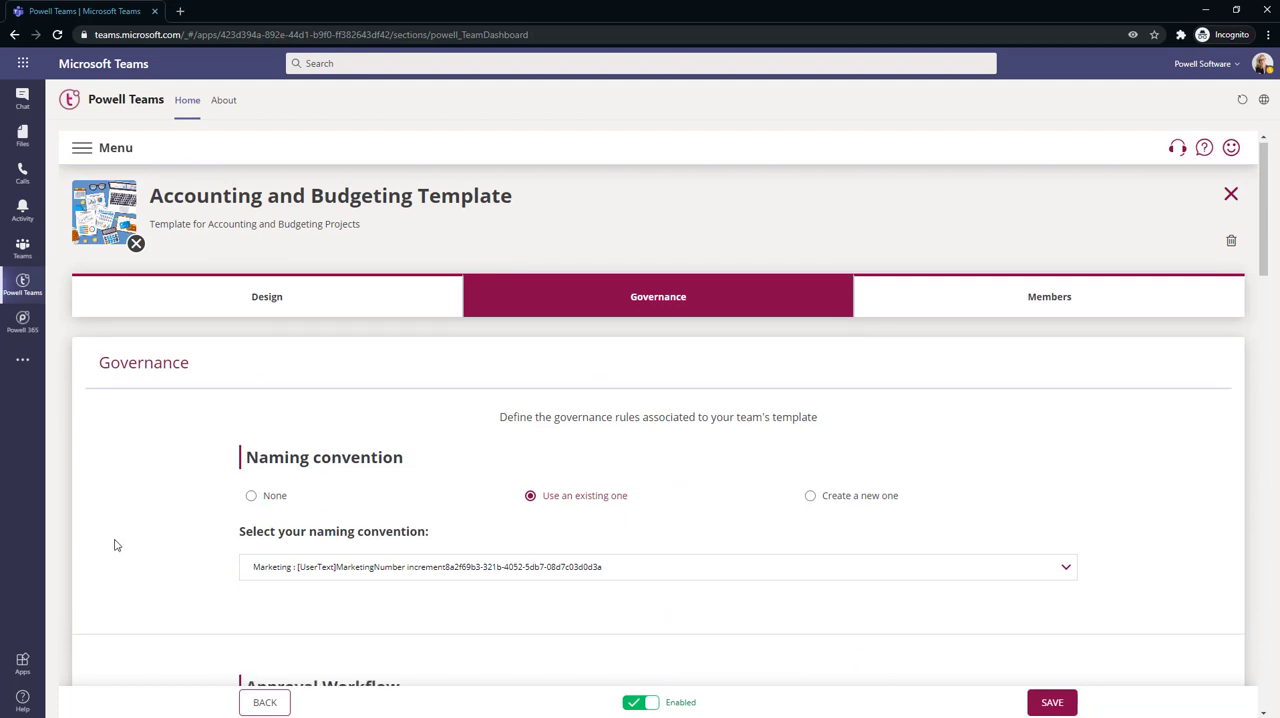
scroll(97, 559, down, 1)
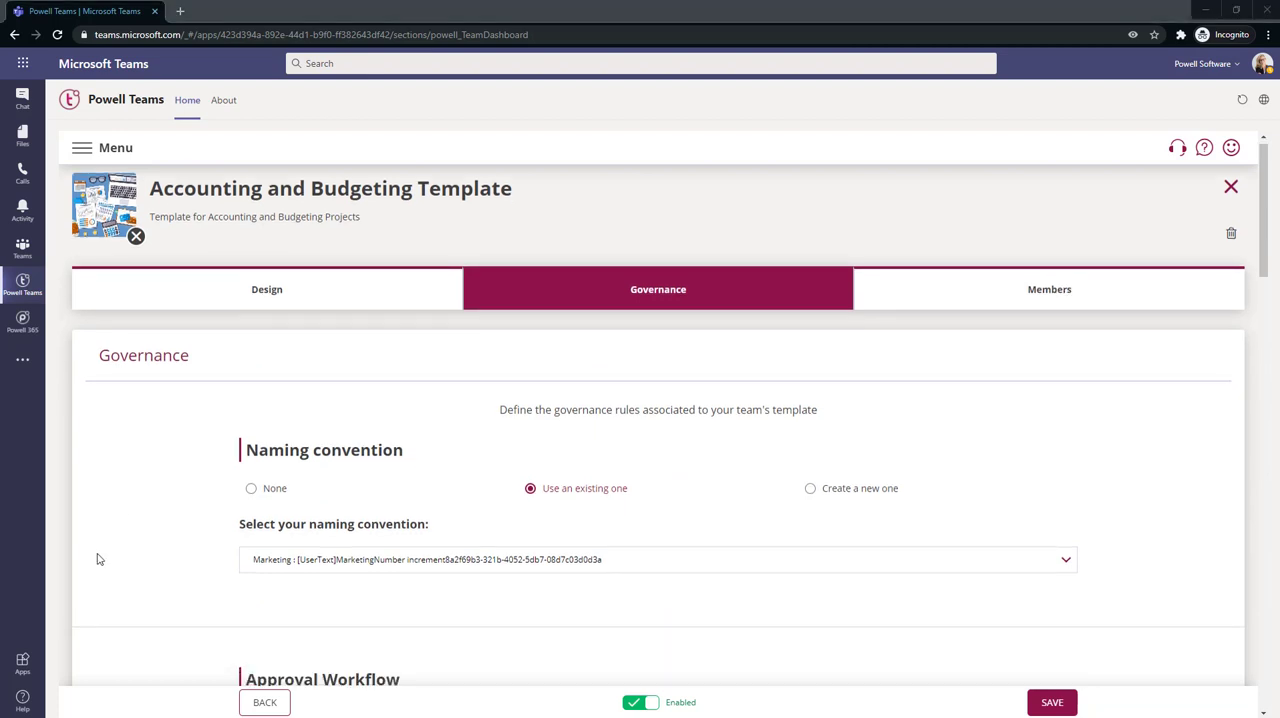
scroll(97, 559, down, 3)
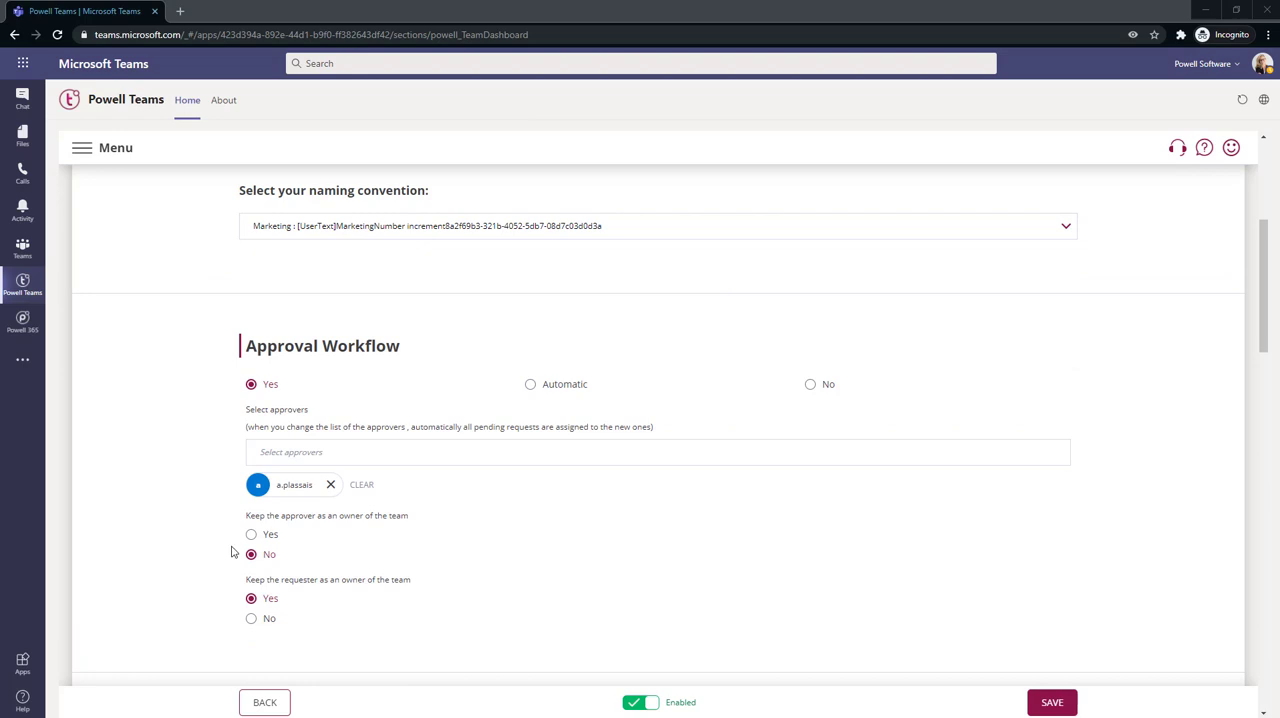
scroll(231, 551, down, 3)
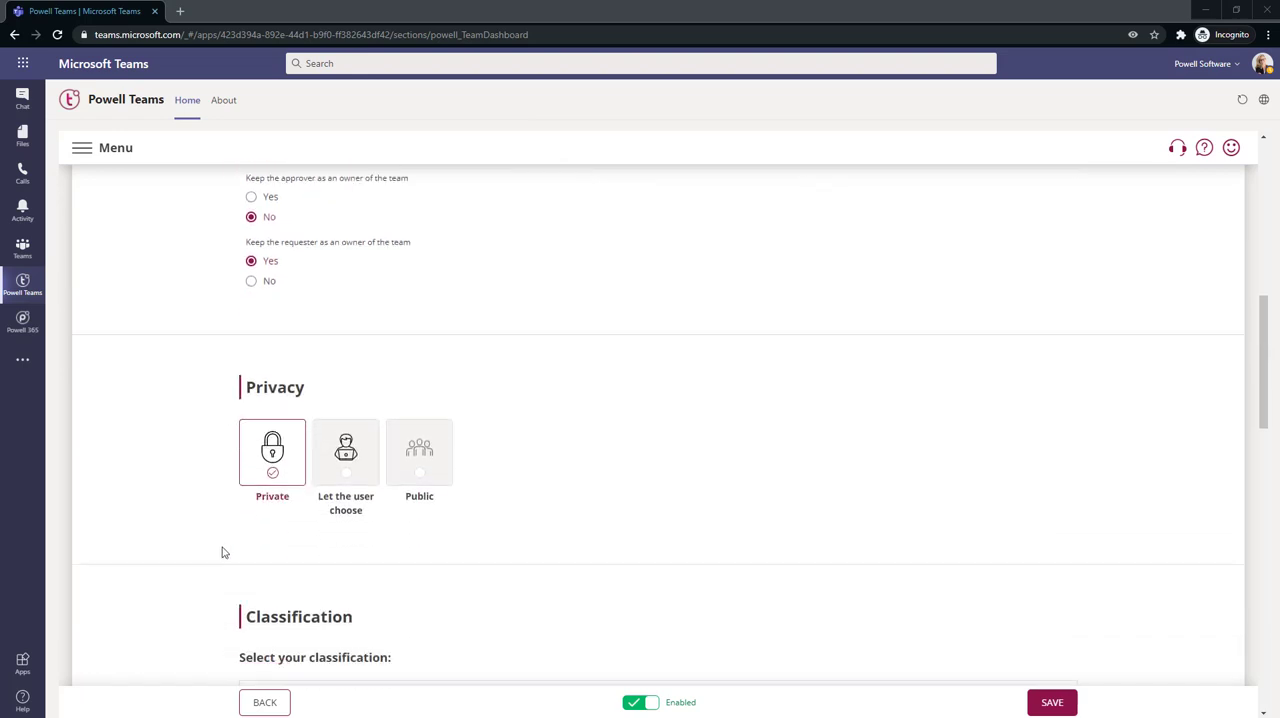
scroll(224, 552, down, 4)
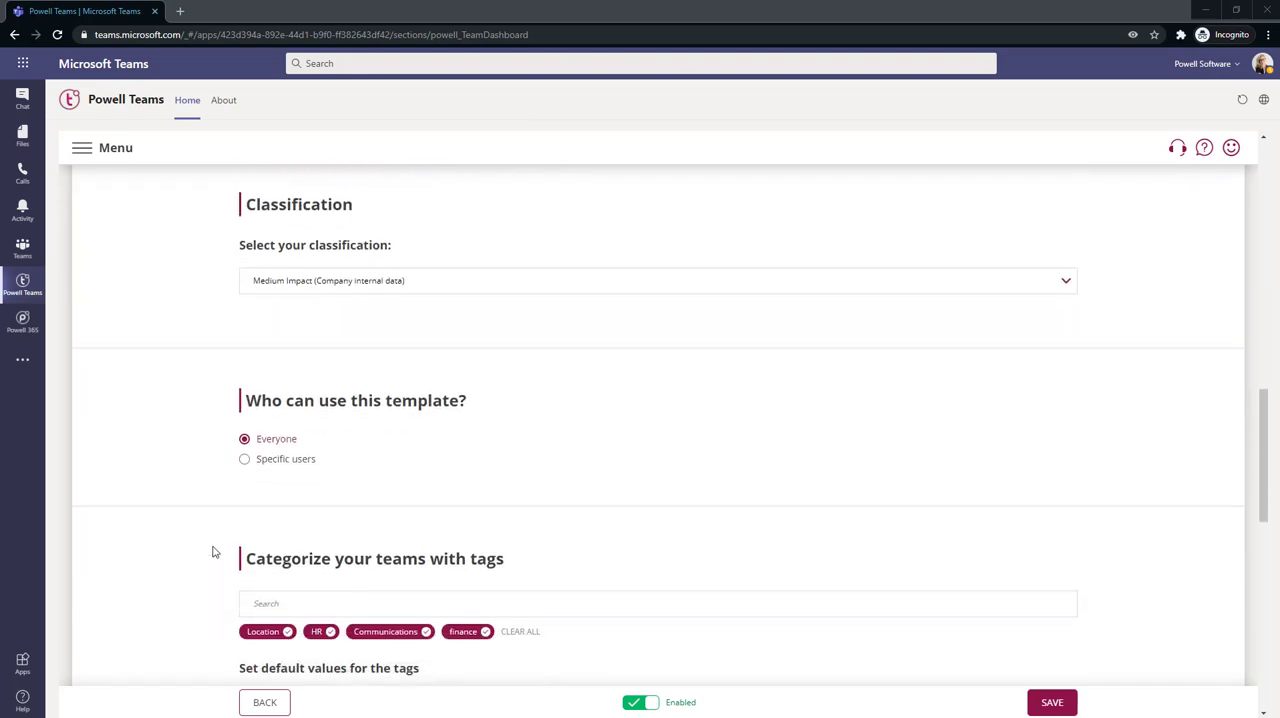
scroll(212, 551, down, 3)
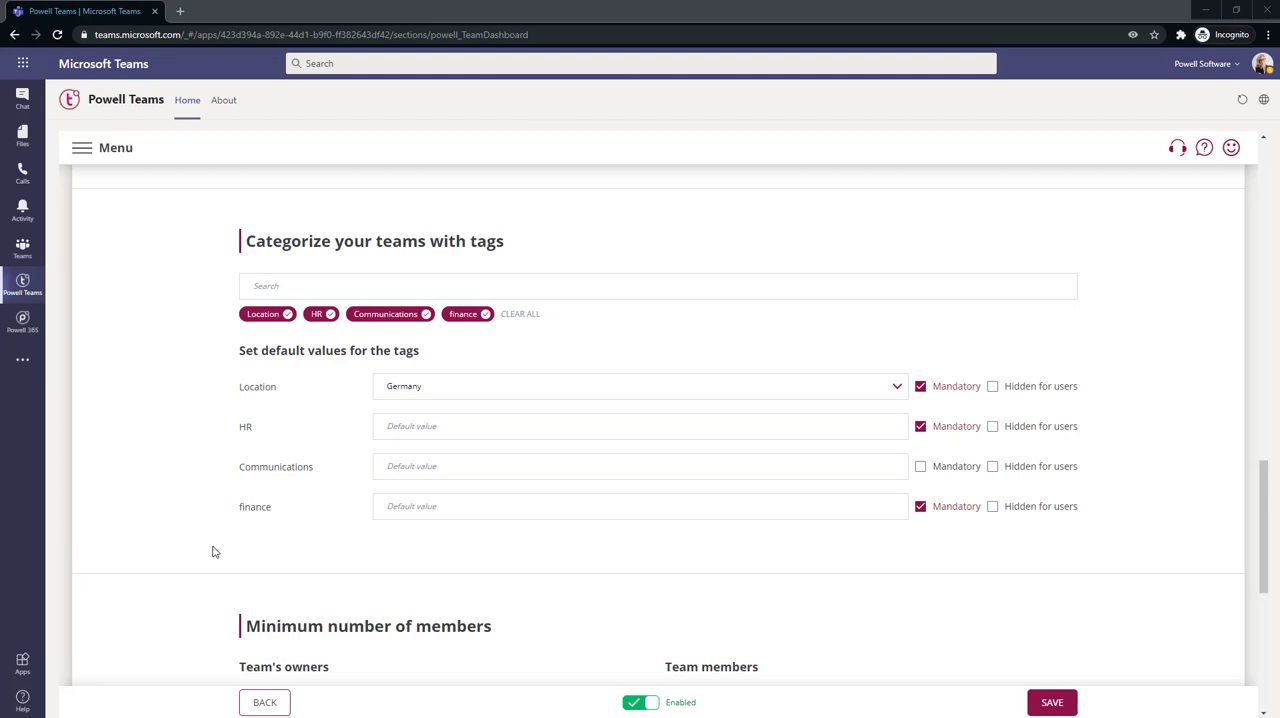
scroll(215, 552, down, 4)
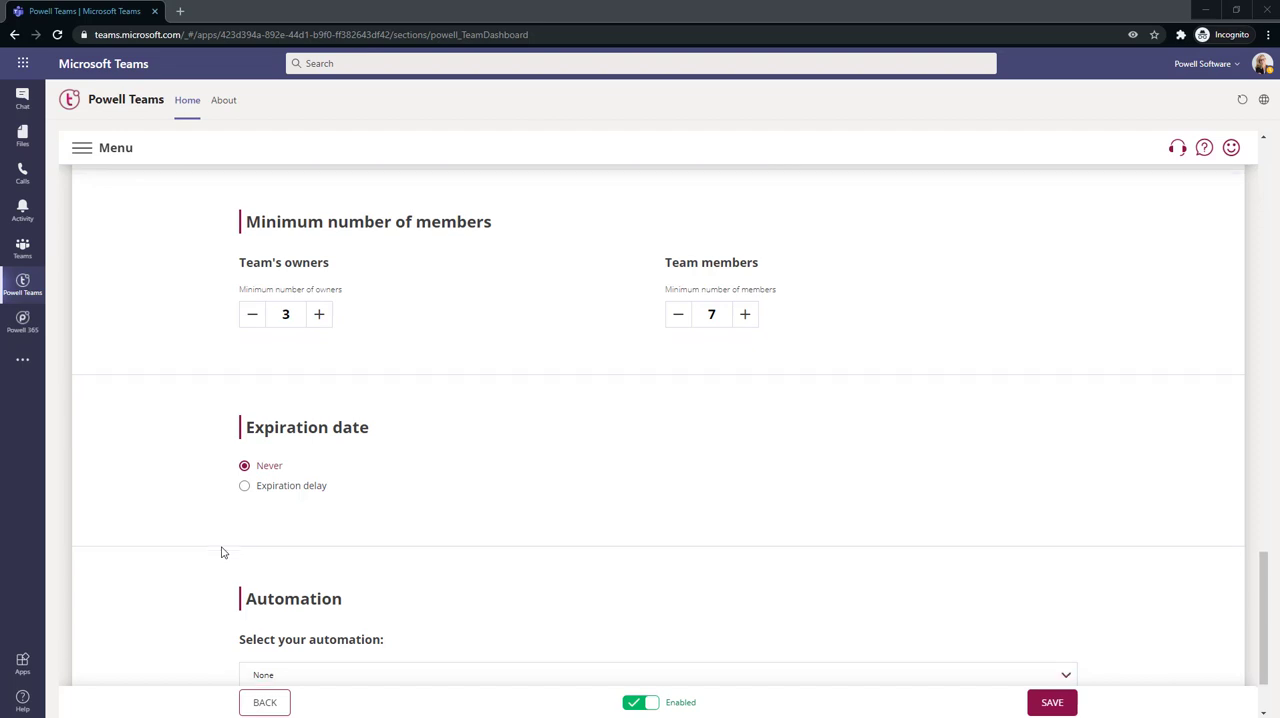
scroll(223, 552, down, 2)
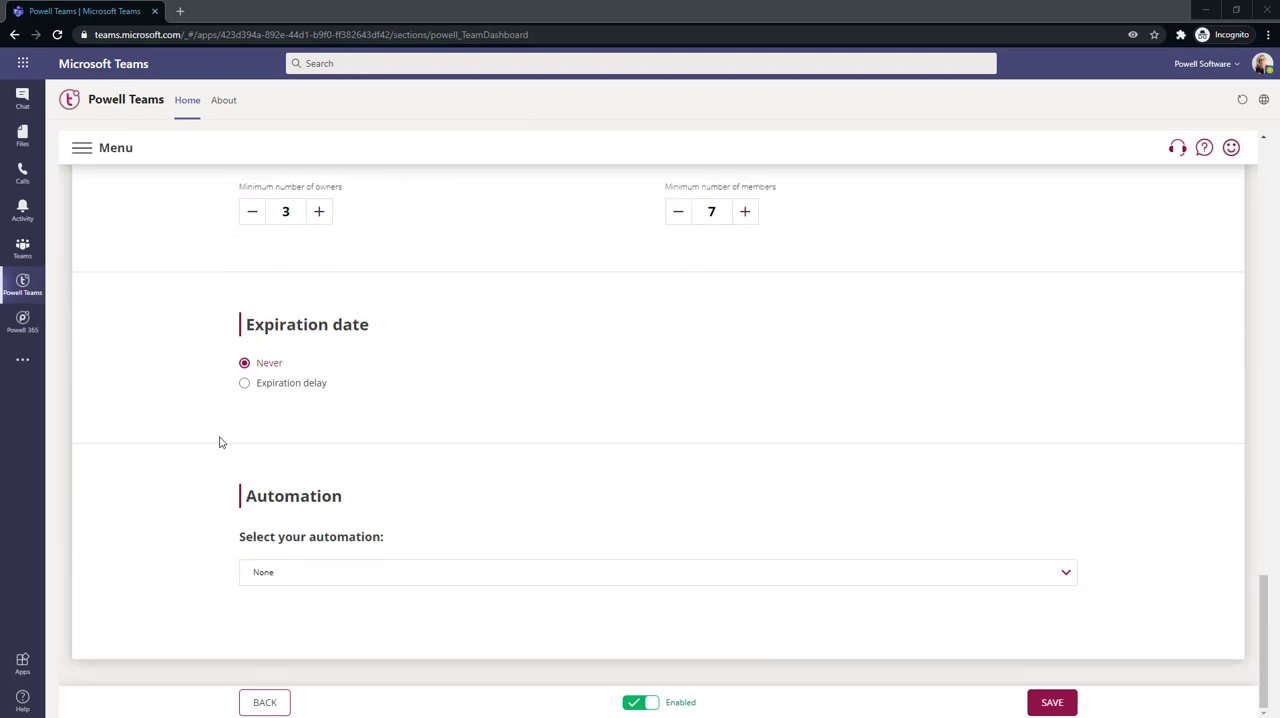
Switch the template's expiration date to an expiration delay of 90 days
click(245, 383)
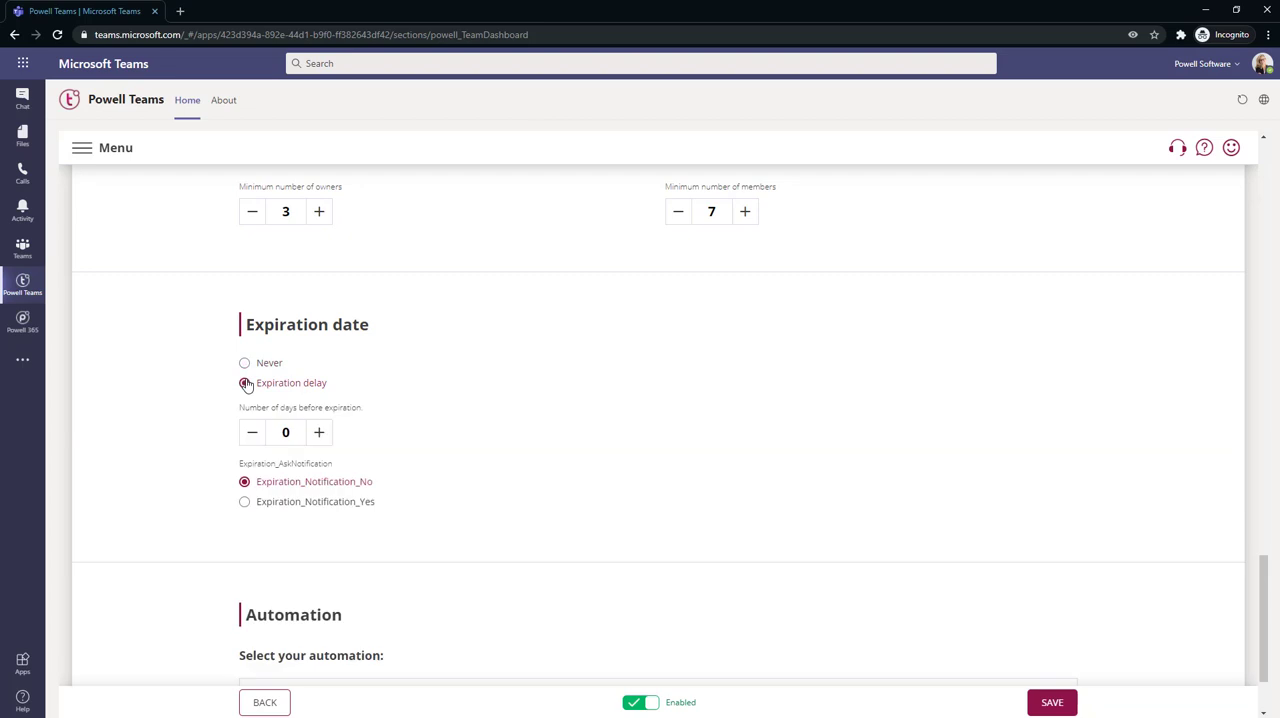
click(295, 432)
key(BackSpace)
text(90)
Turn on the expiration notification and set its notification delay to 7
click(244, 502)
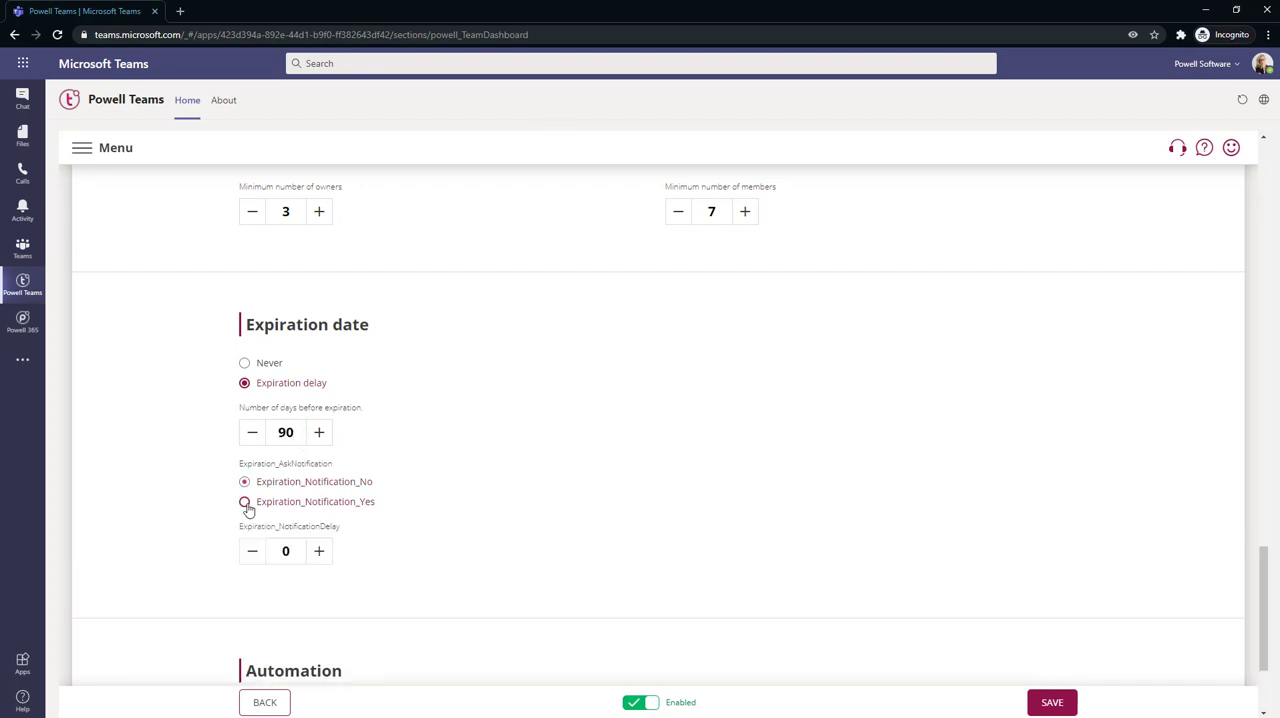
click(316, 550)
click(320, 550)
click(320, 550)
click(320, 550)
click(320, 550)
click(320, 550)
click(320, 550)
scroll(367, 575, up, 8)
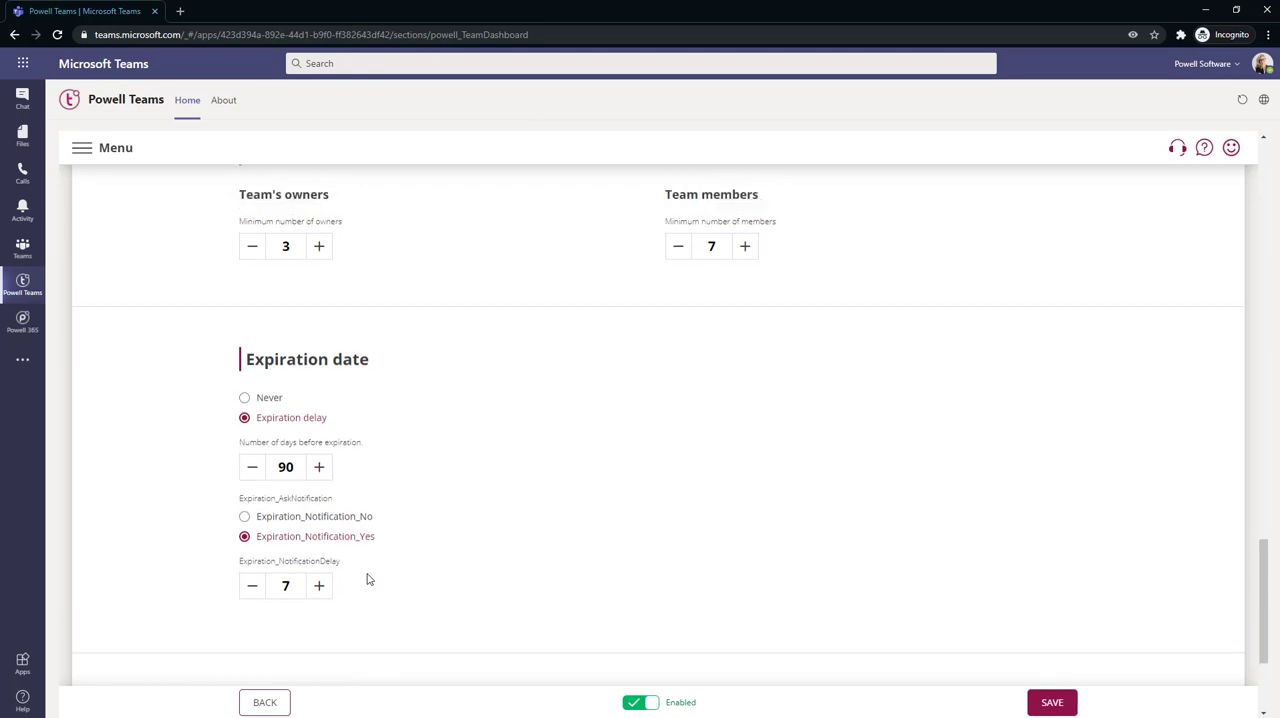
Show the template's Members section and review the external users and default team owners settings
scroll(367, 578, up, 15)
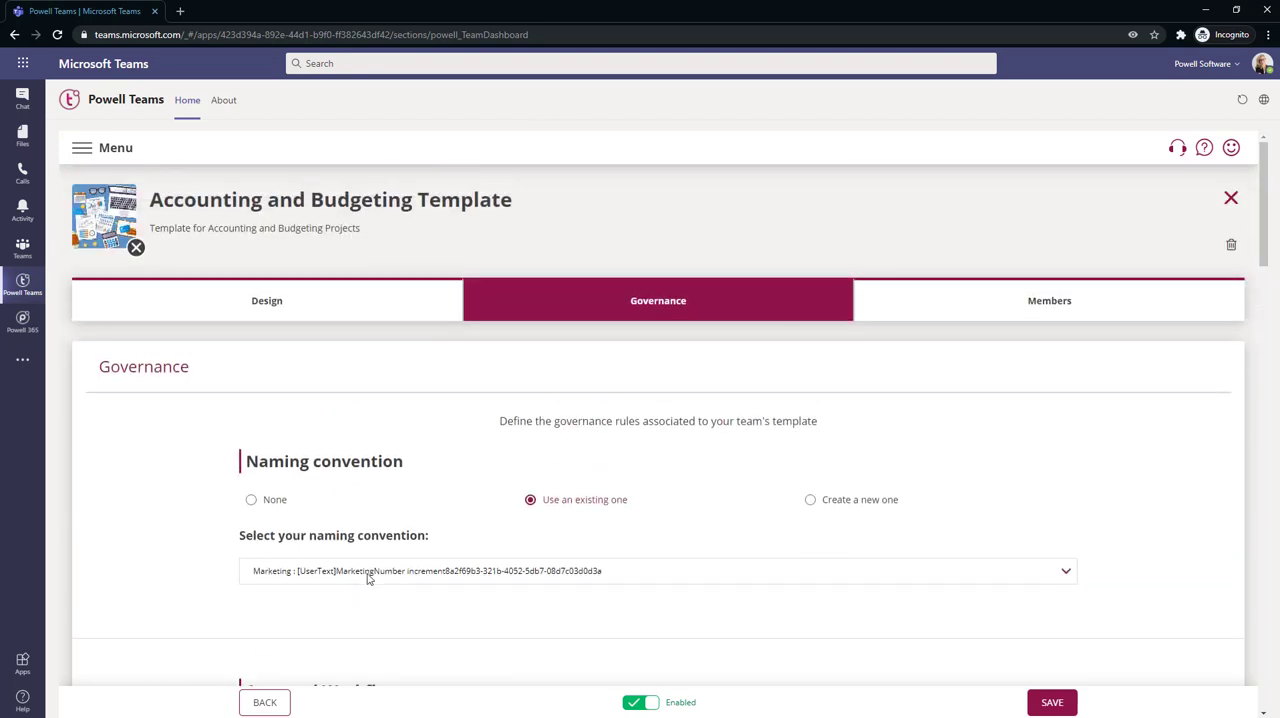
click(943, 297)
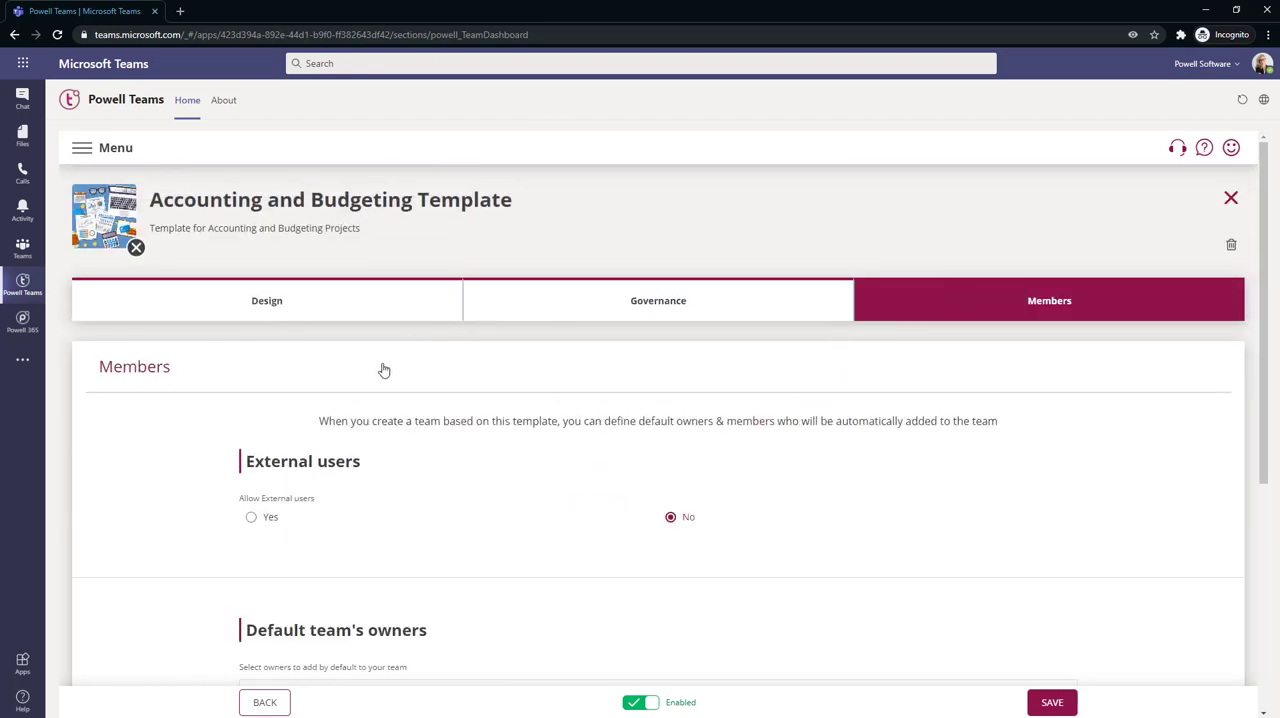
scroll(159, 508, down, 4)
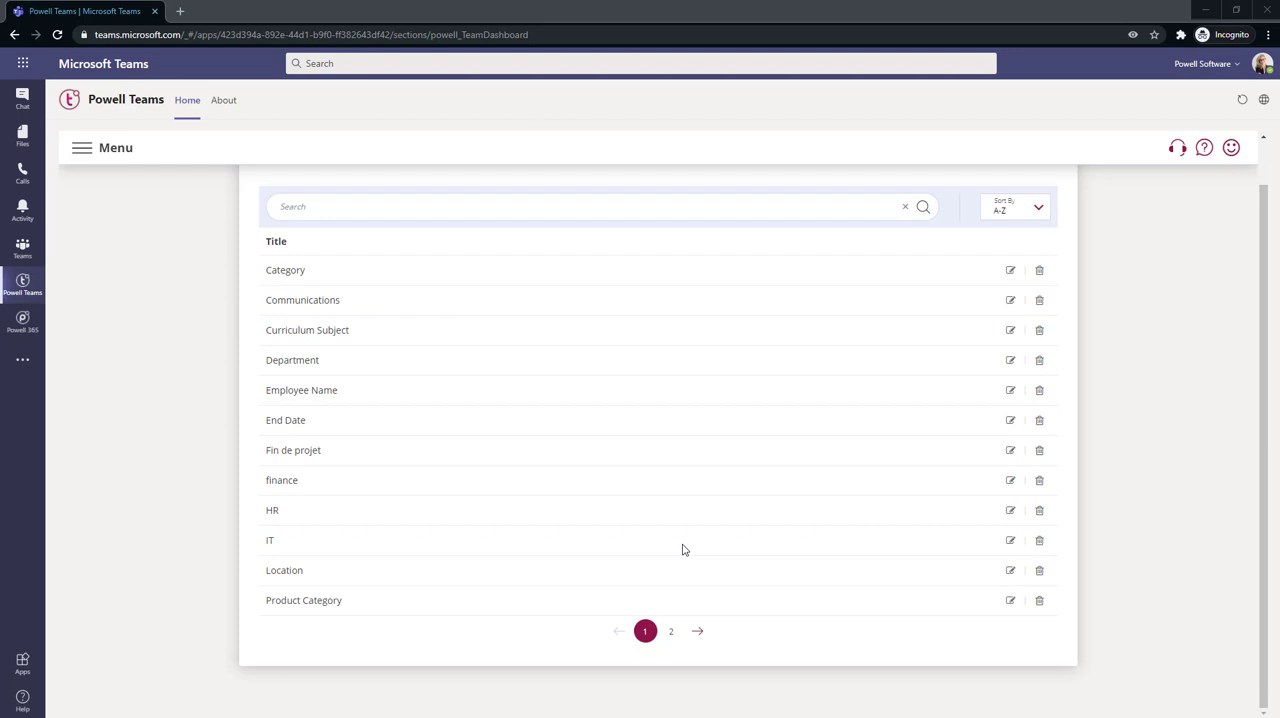
Open the Department tag for editing and examine its type, choices, refiner option and list of associated templates
click(1010, 363)
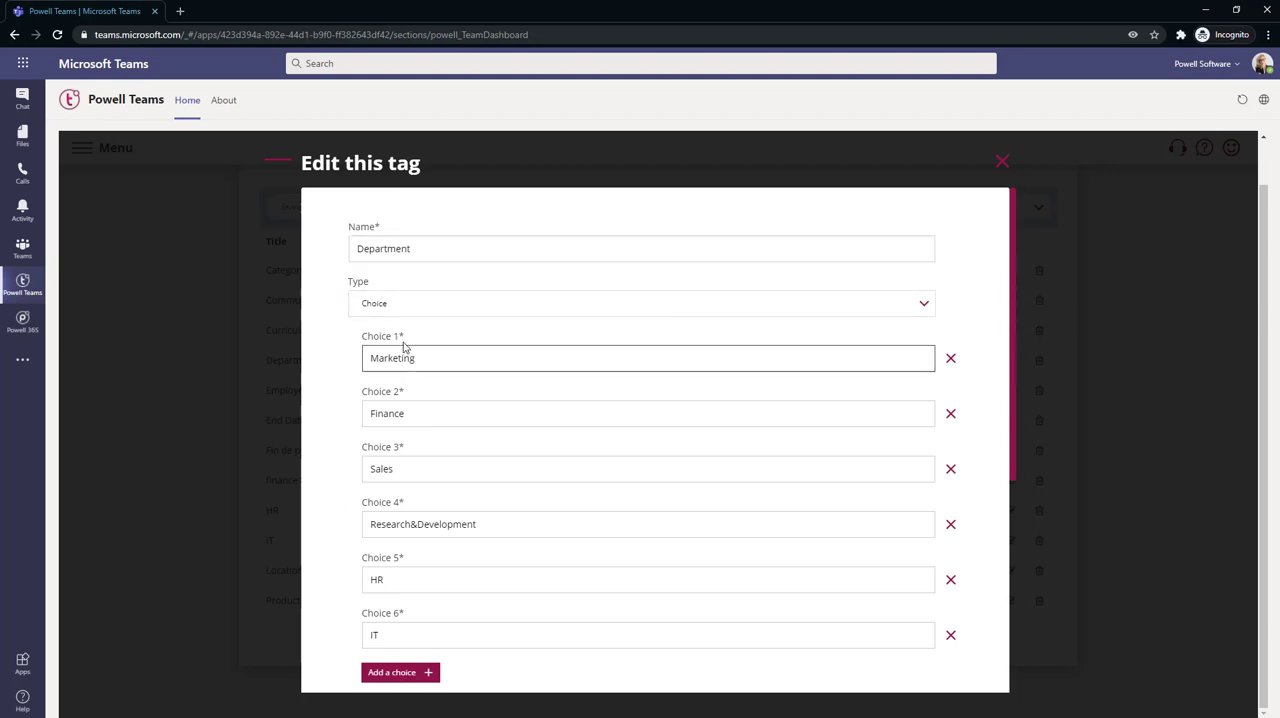
click(405, 310)
click(405, 310)
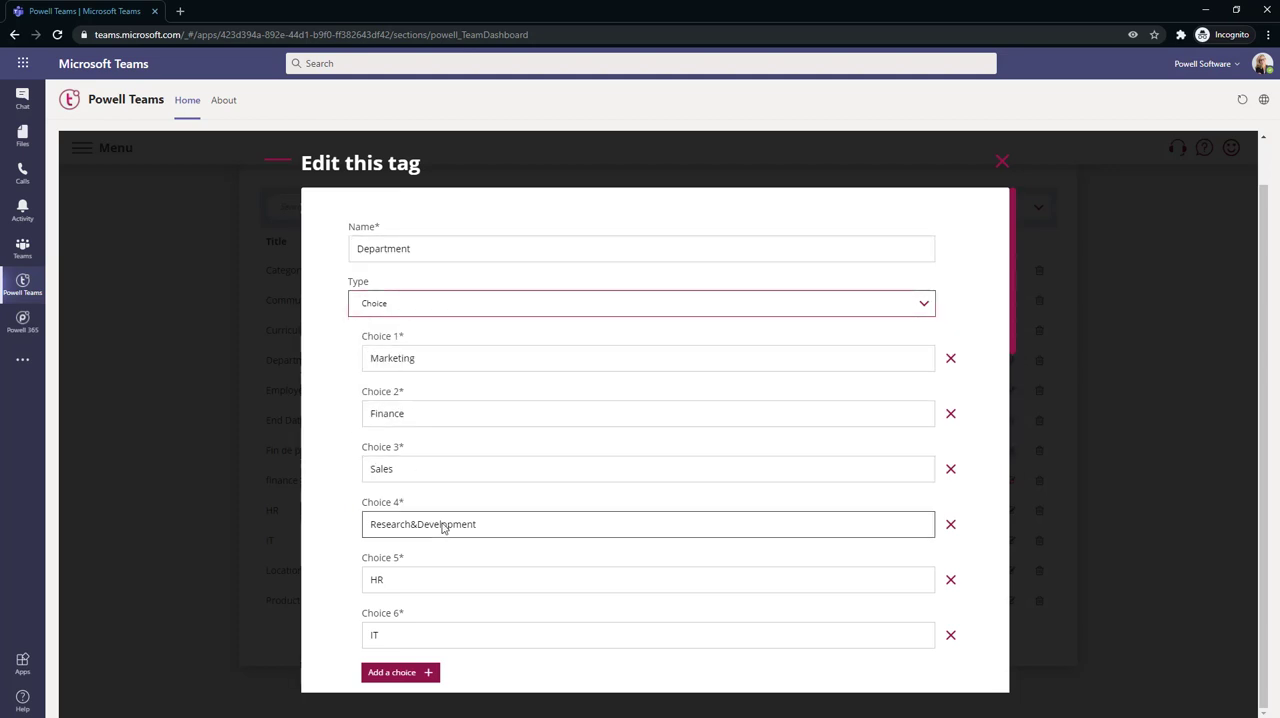
scroll(443, 522, down, 1)
scroll(443, 522, down, 2)
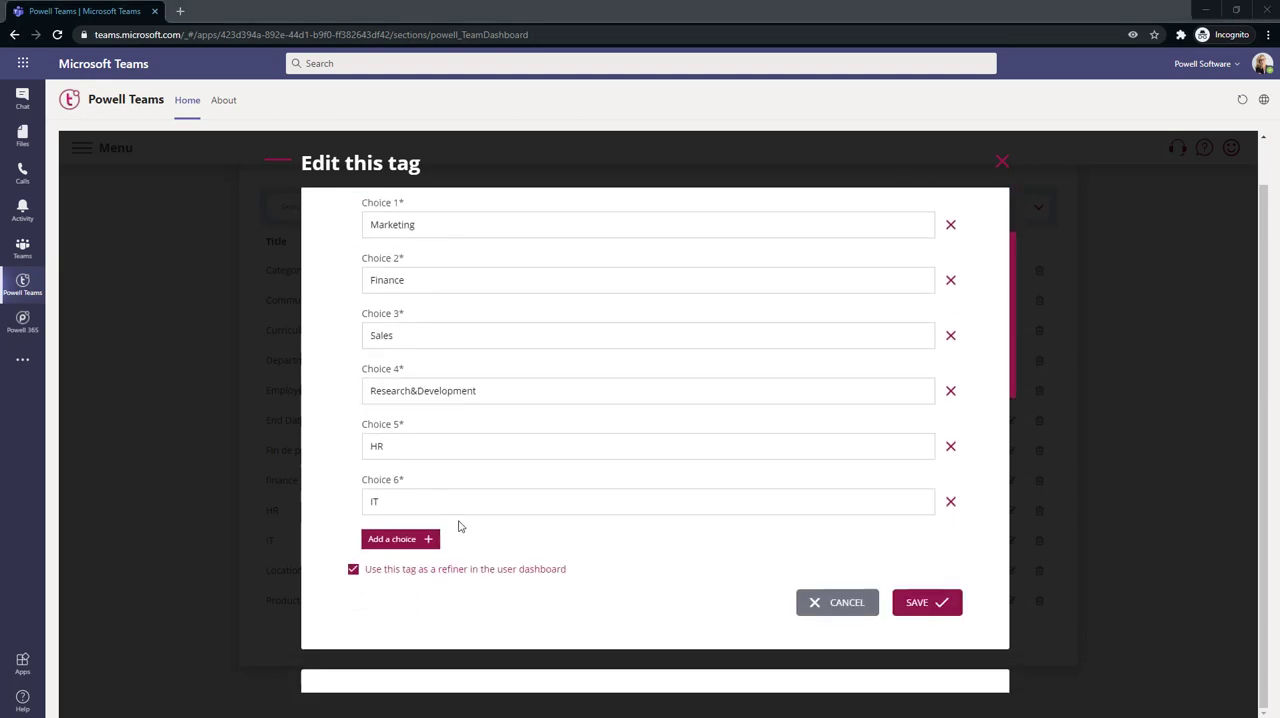
scroll(459, 526, down, 5)
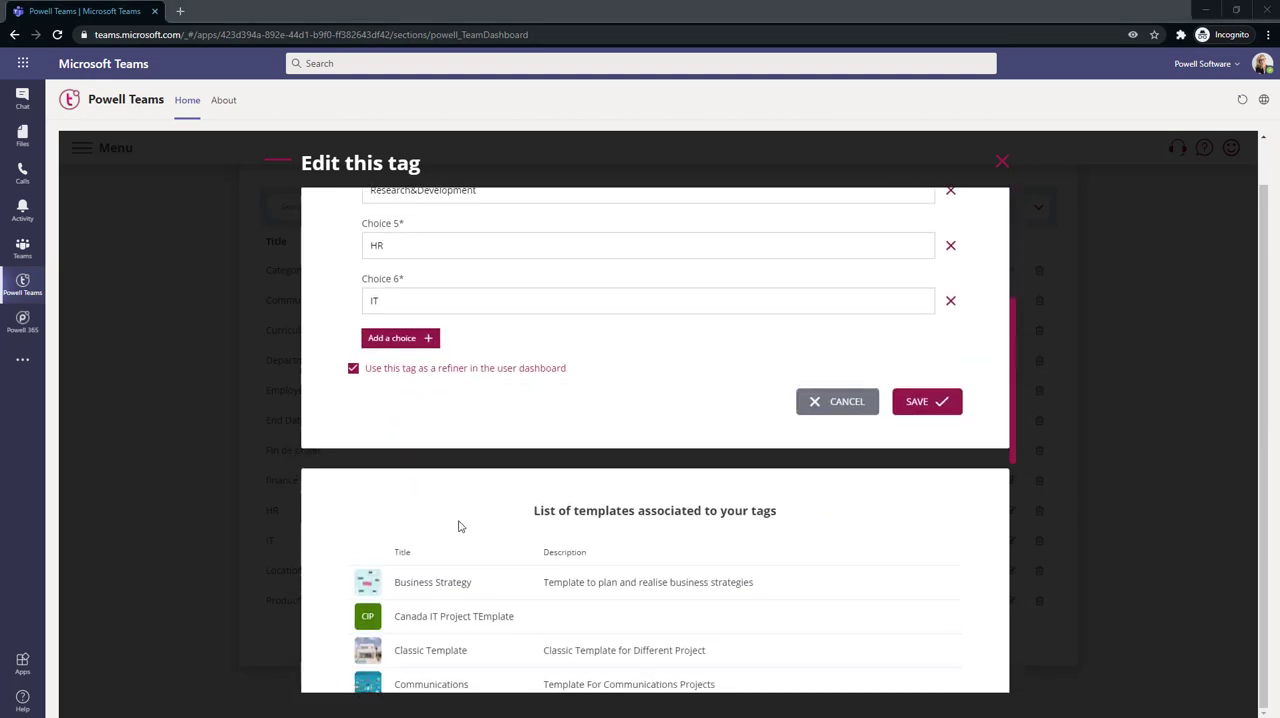
scroll(459, 526, down, 7)
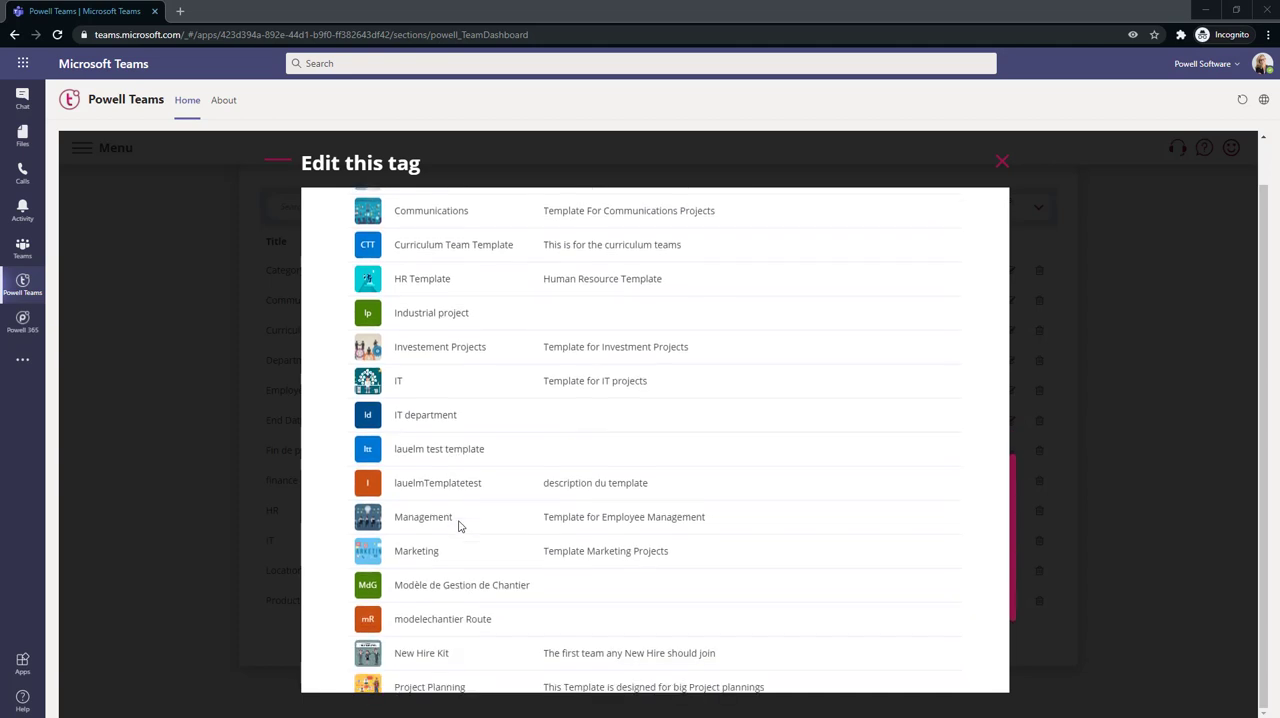
scroll(459, 526, up, 8)
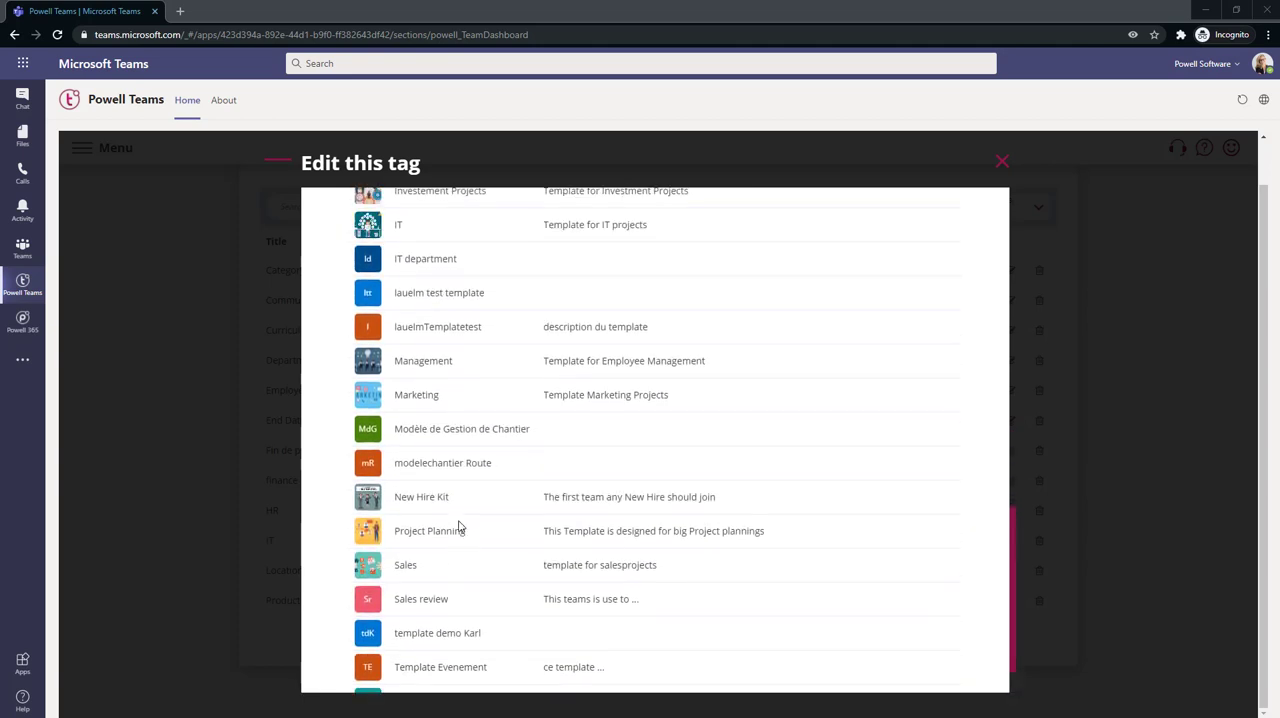
scroll(459, 526, up, 8)
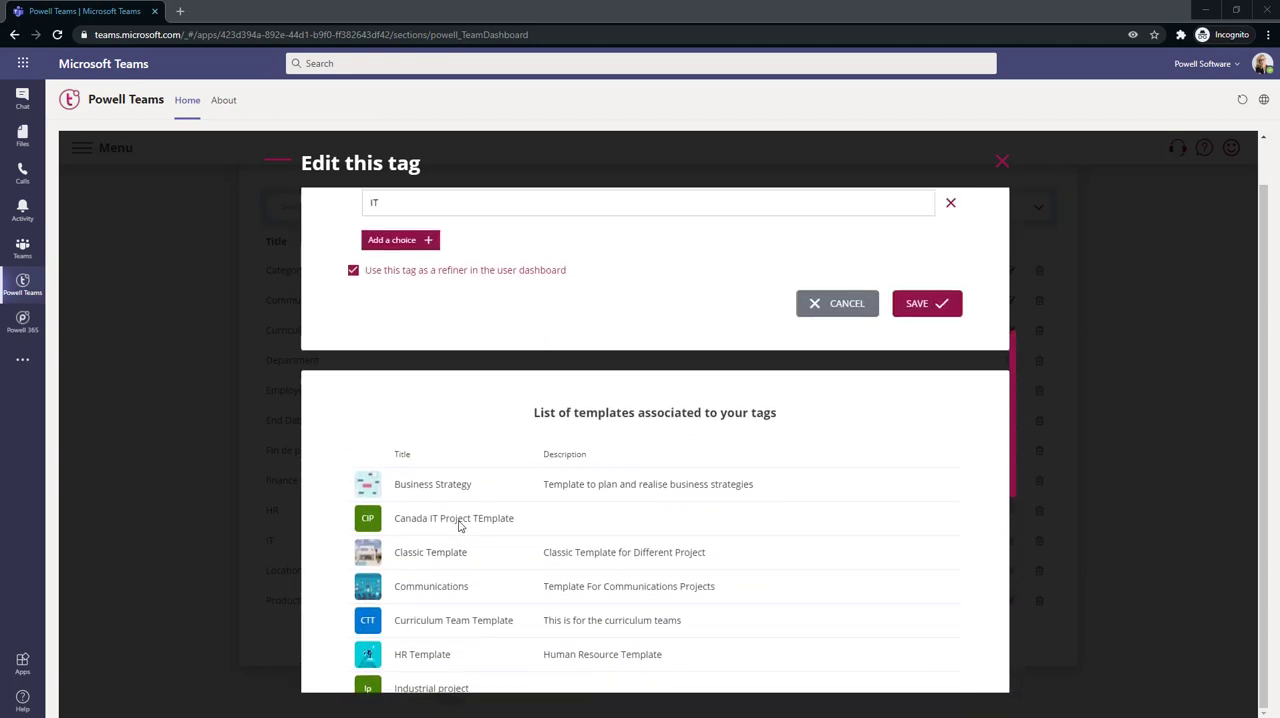
scroll(459, 526, up, 1)
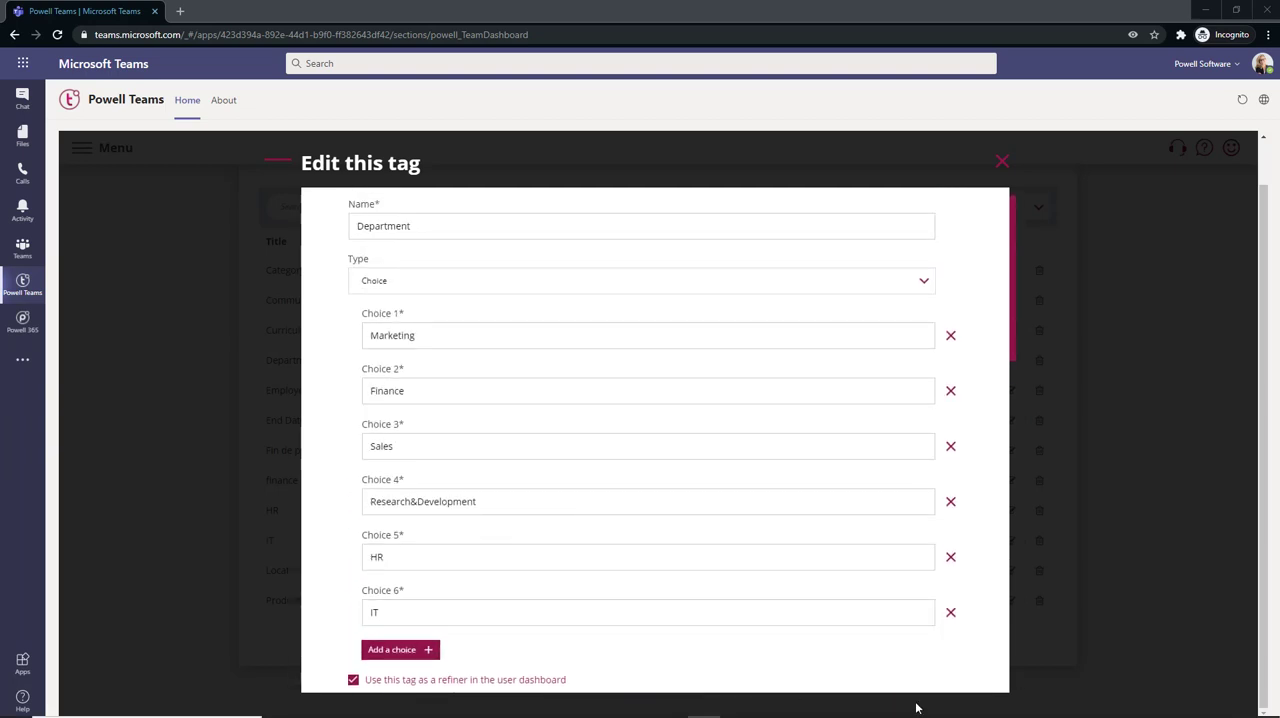
Close the Department tag's editor without saving and return to the list of tags
scroll(838, 637, down, 1)
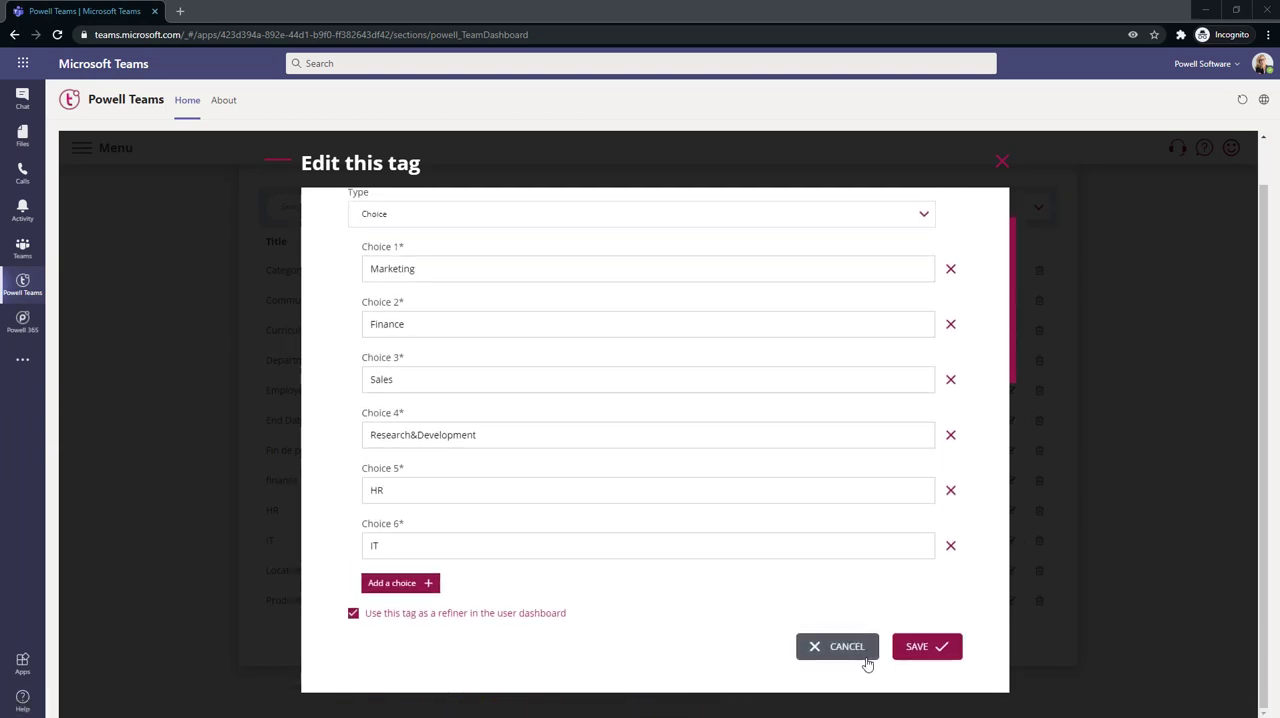
click(866, 654)
scroll(763, 558, up, 1)
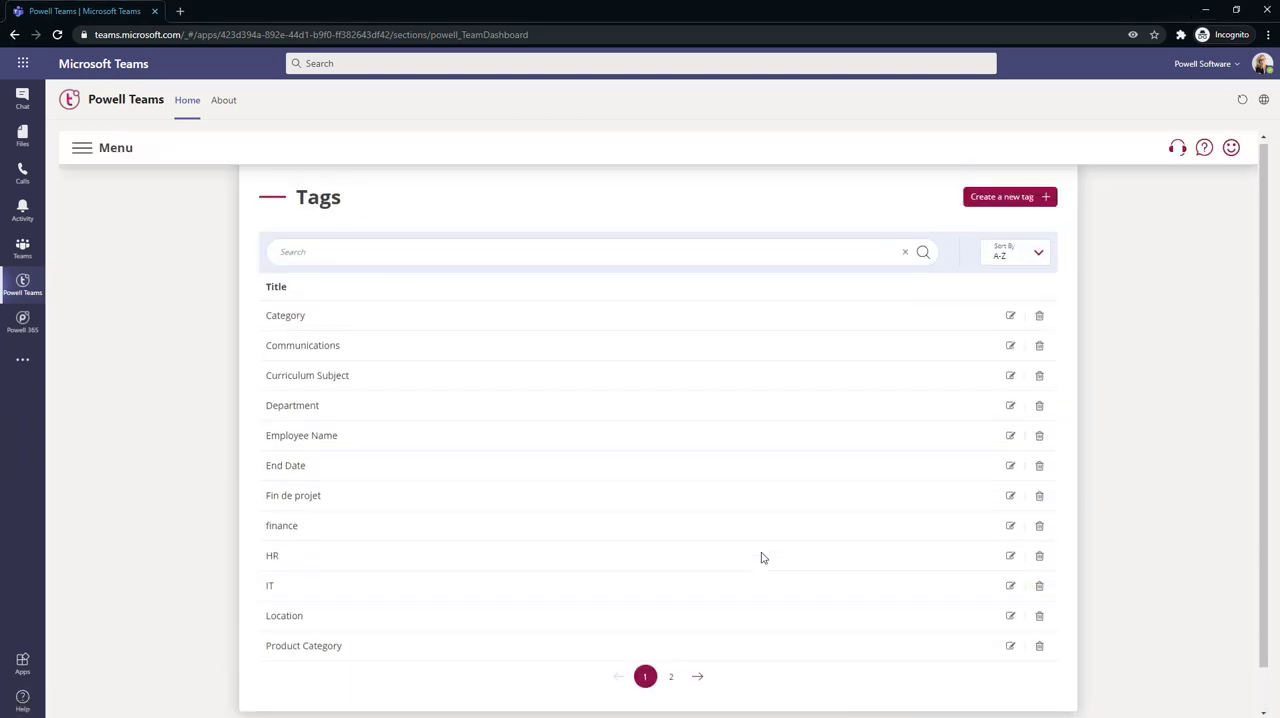
Start creating a new tag and review the tag types available for it
click(1006, 203)
click(570, 381)
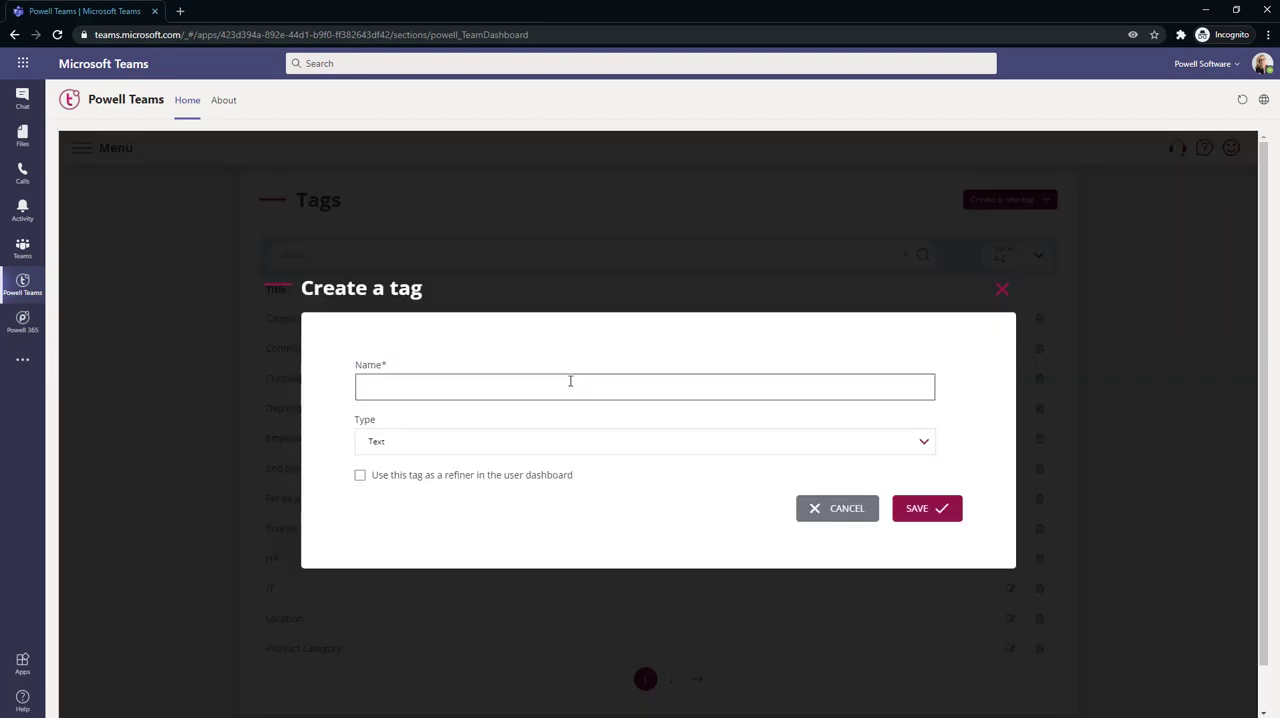
click(555, 437)
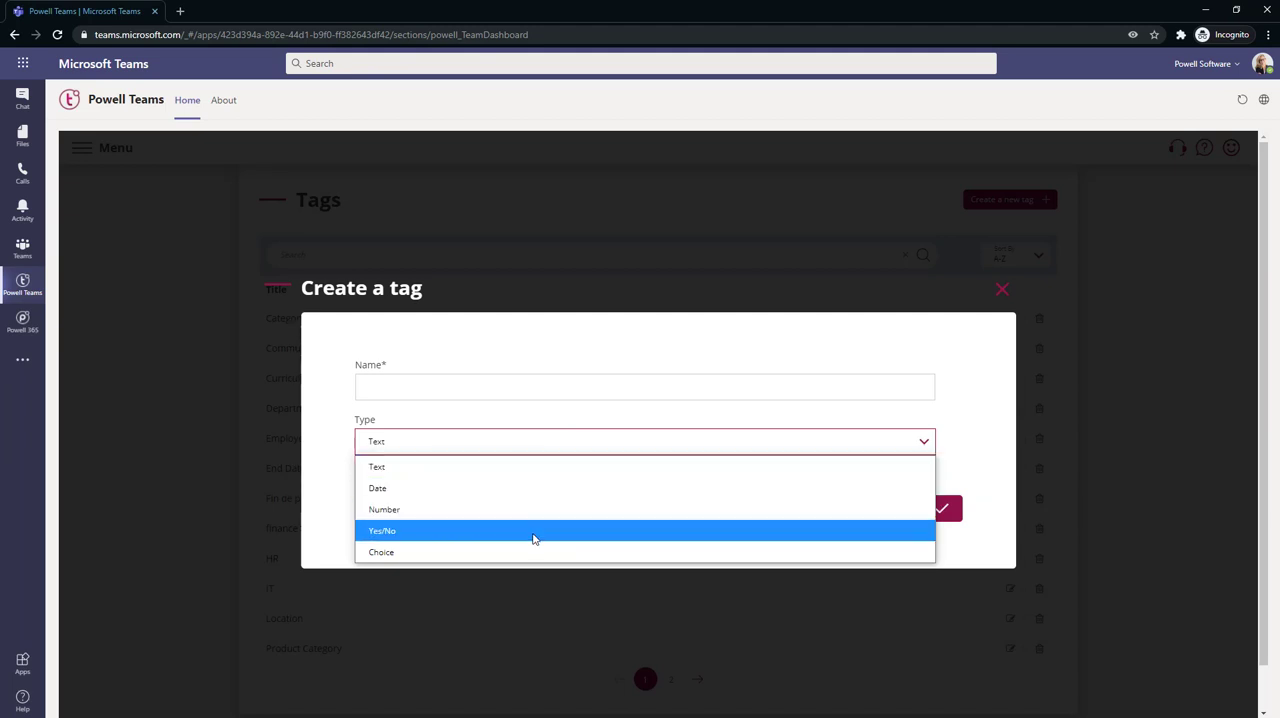
click(288, 530)
Name the new tag Project, set its type to Yes/No, and cancel its creation
click(482, 385)
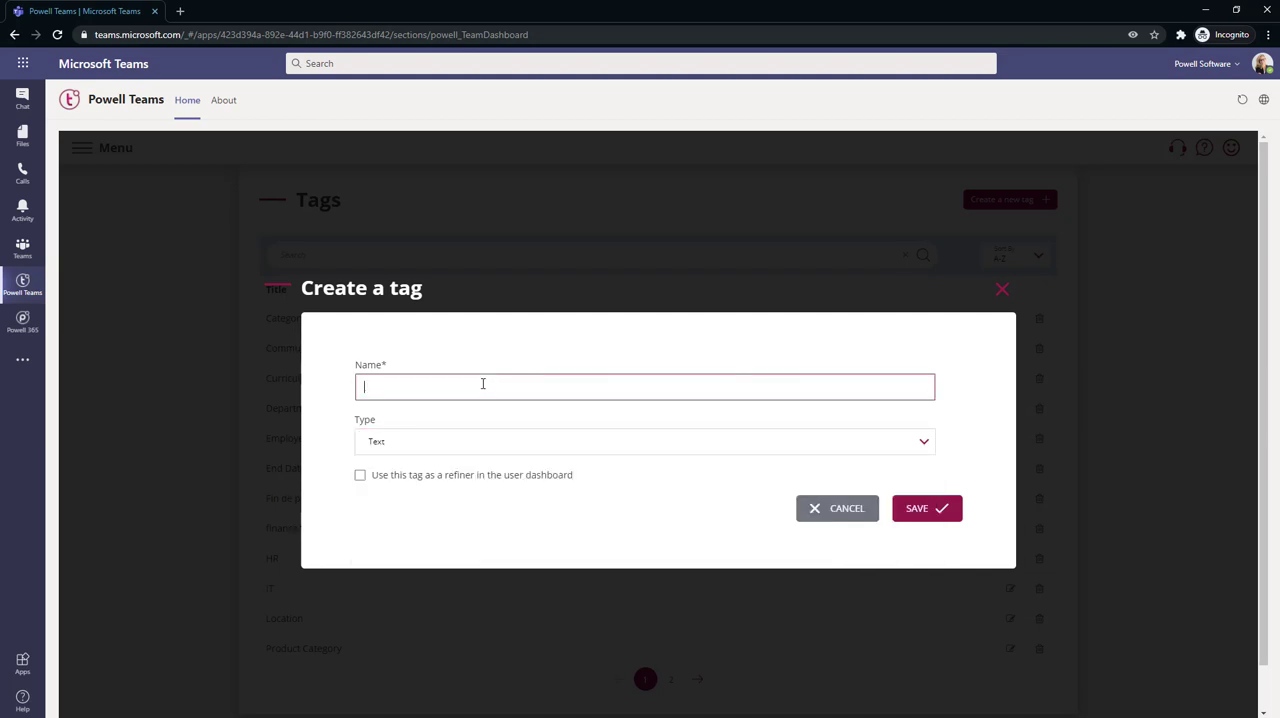
text(Project)
click(498, 441)
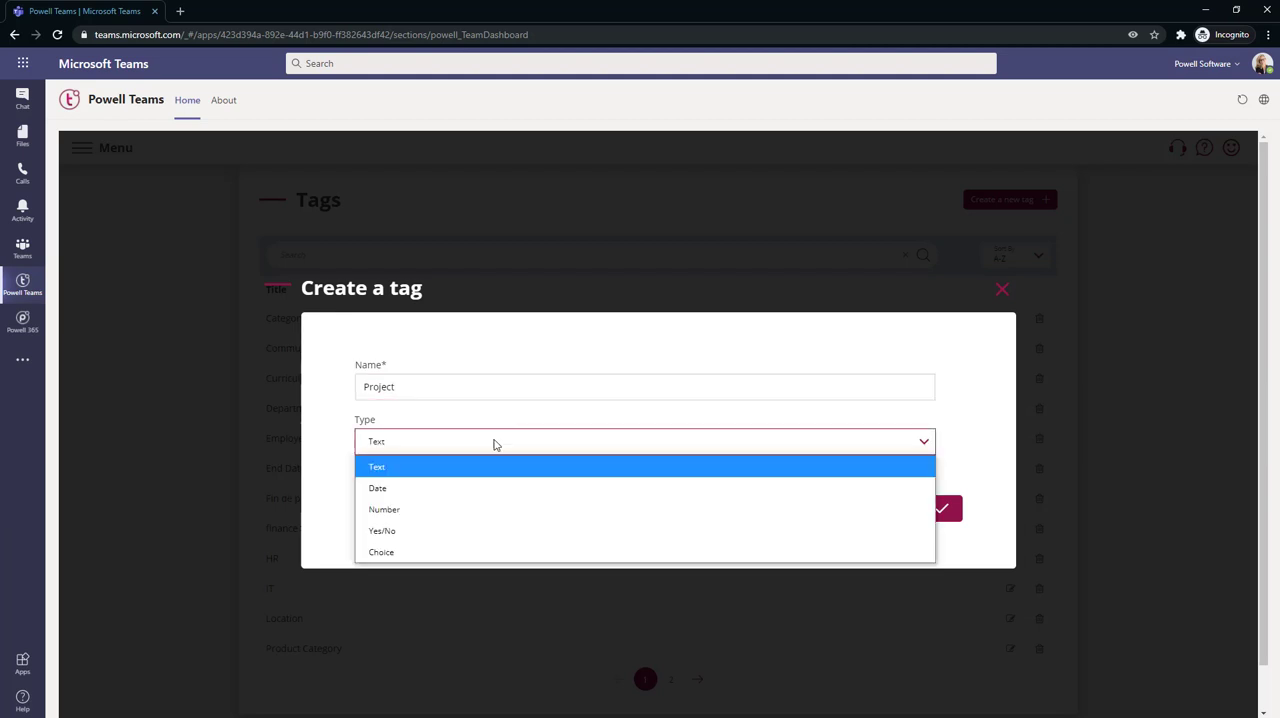
click(473, 533)
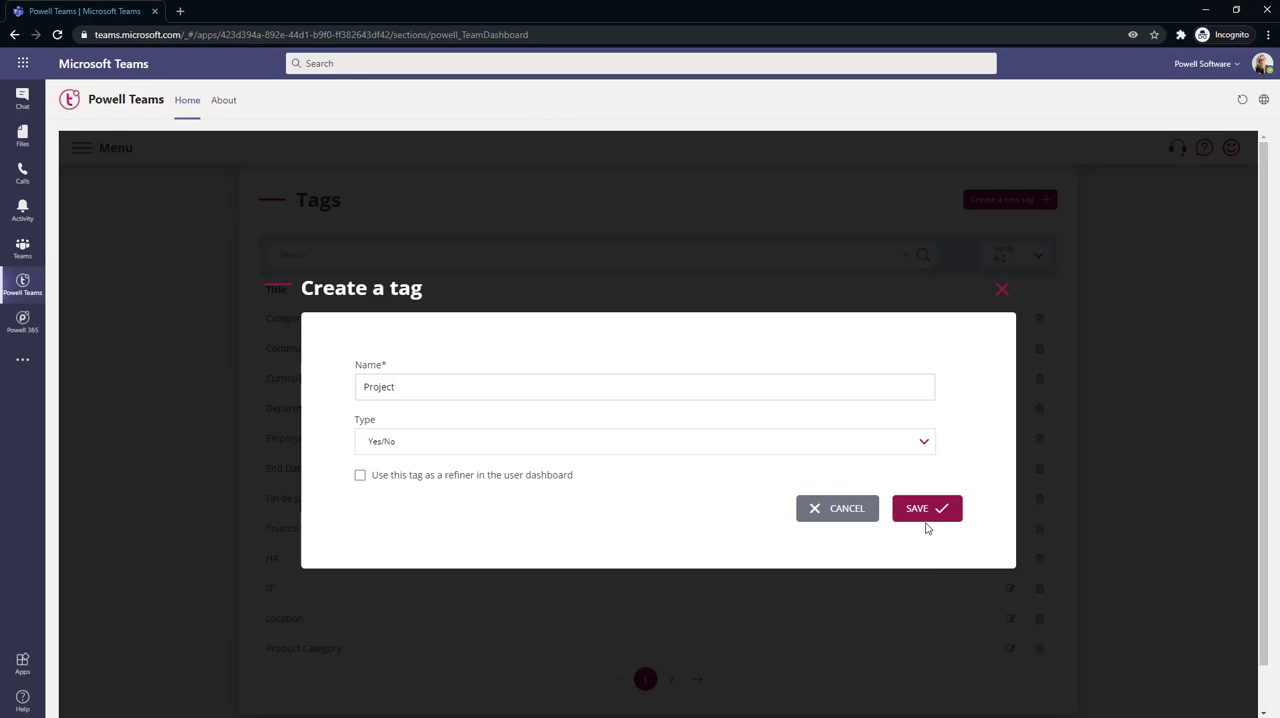
click(866, 515)
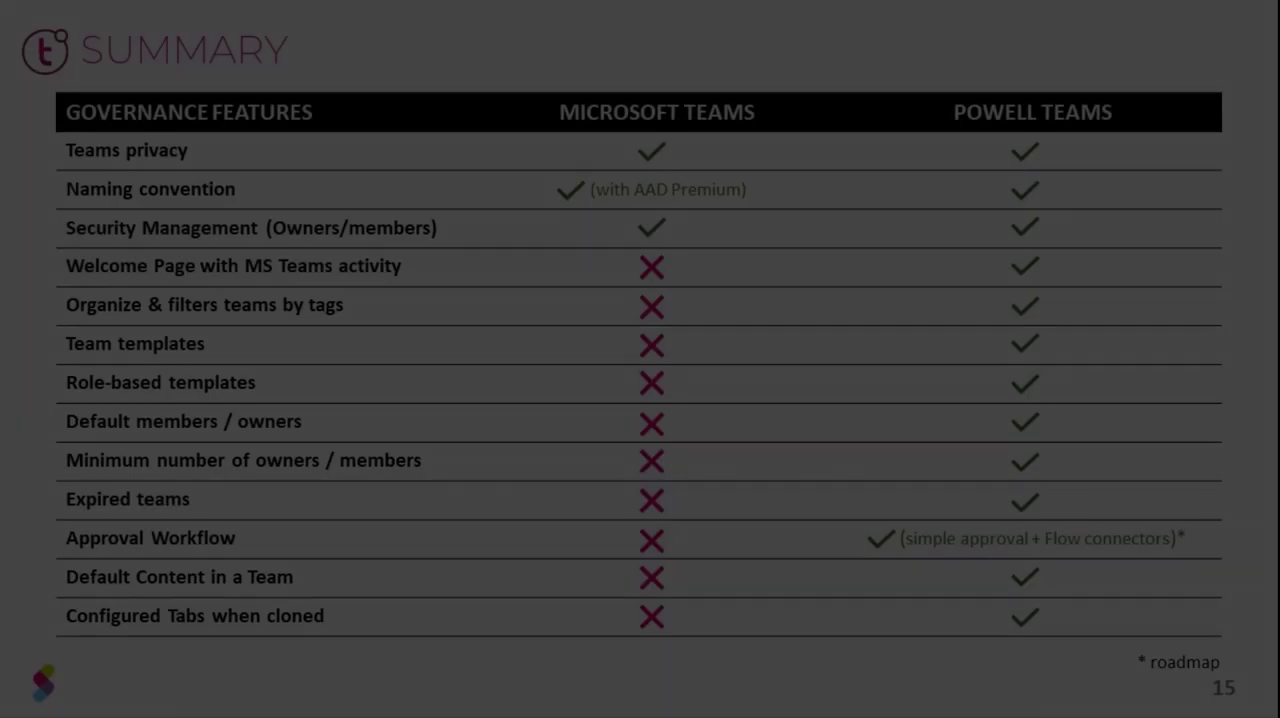